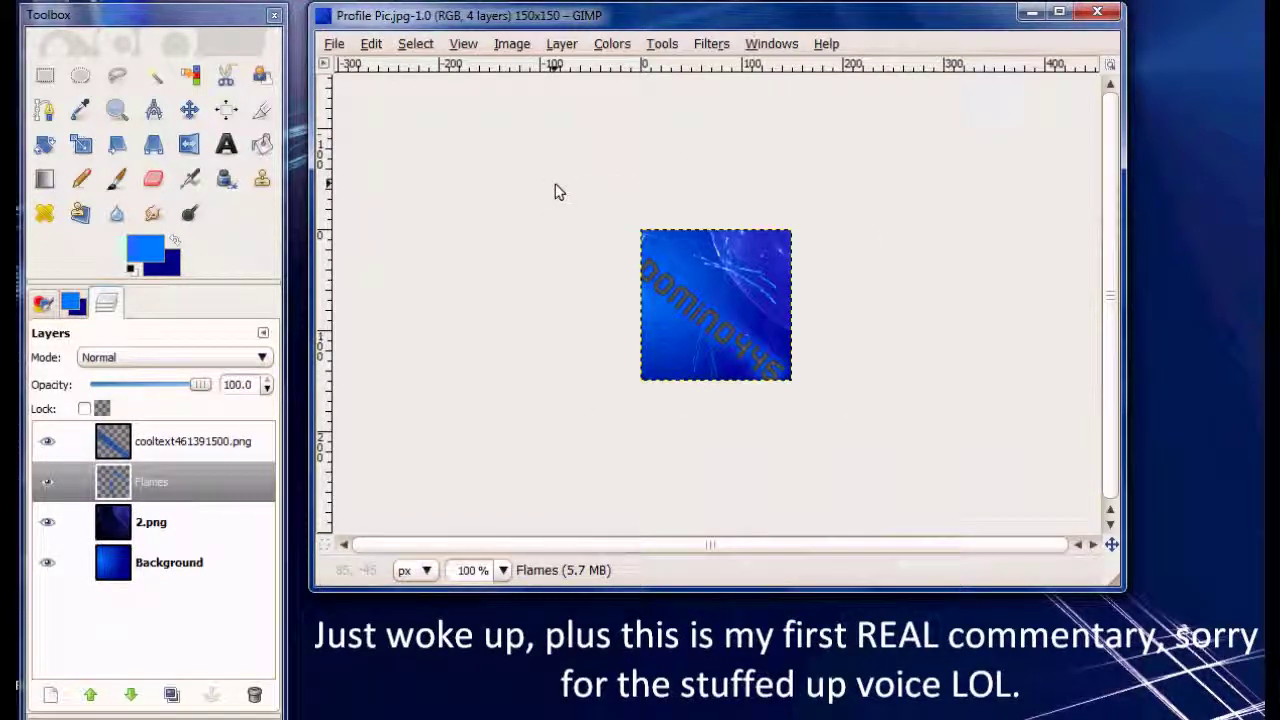
# Create a new 150×150 px image.
pyautogui.click(334, 44)
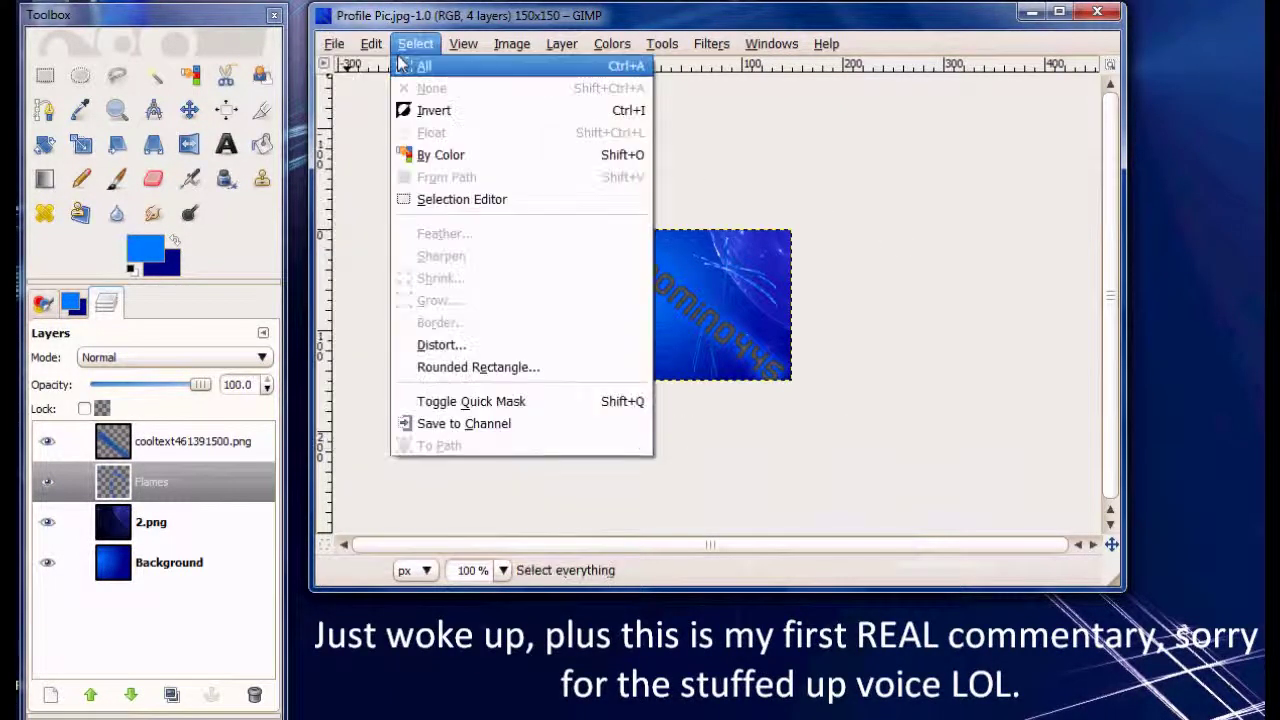
pyautogui.click(338, 66)
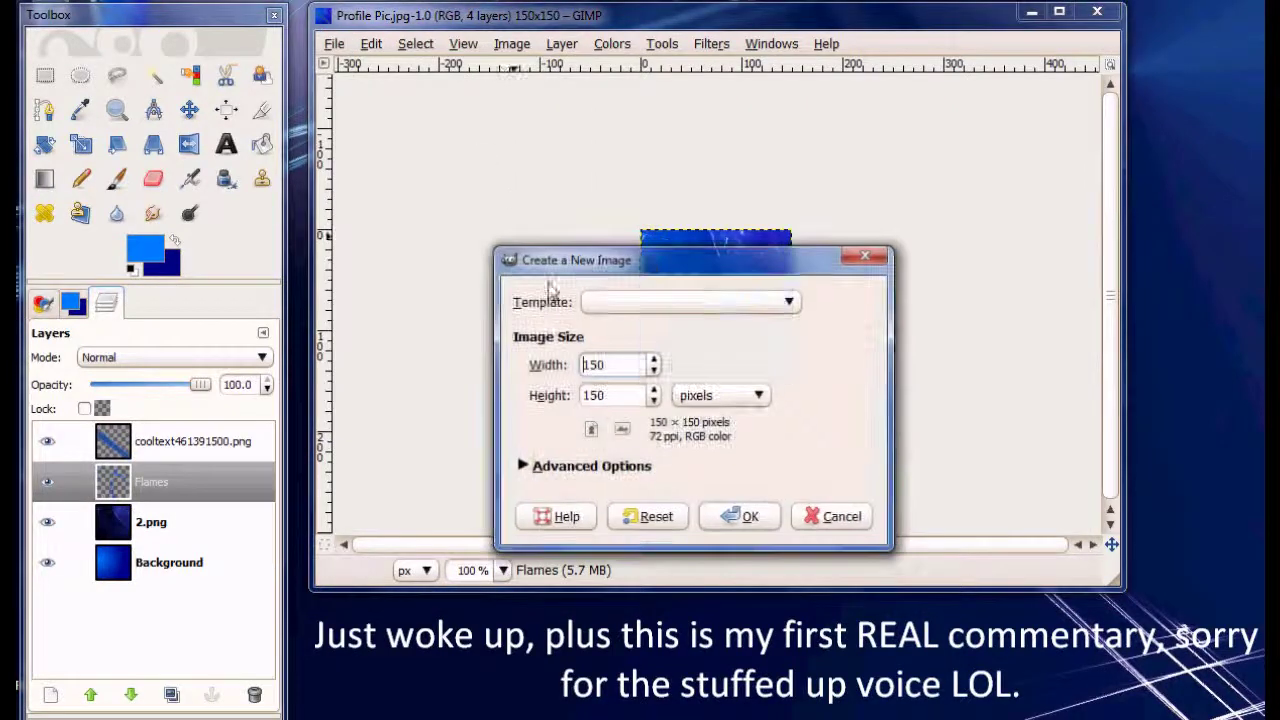
pyautogui.doubleClick(628, 400)
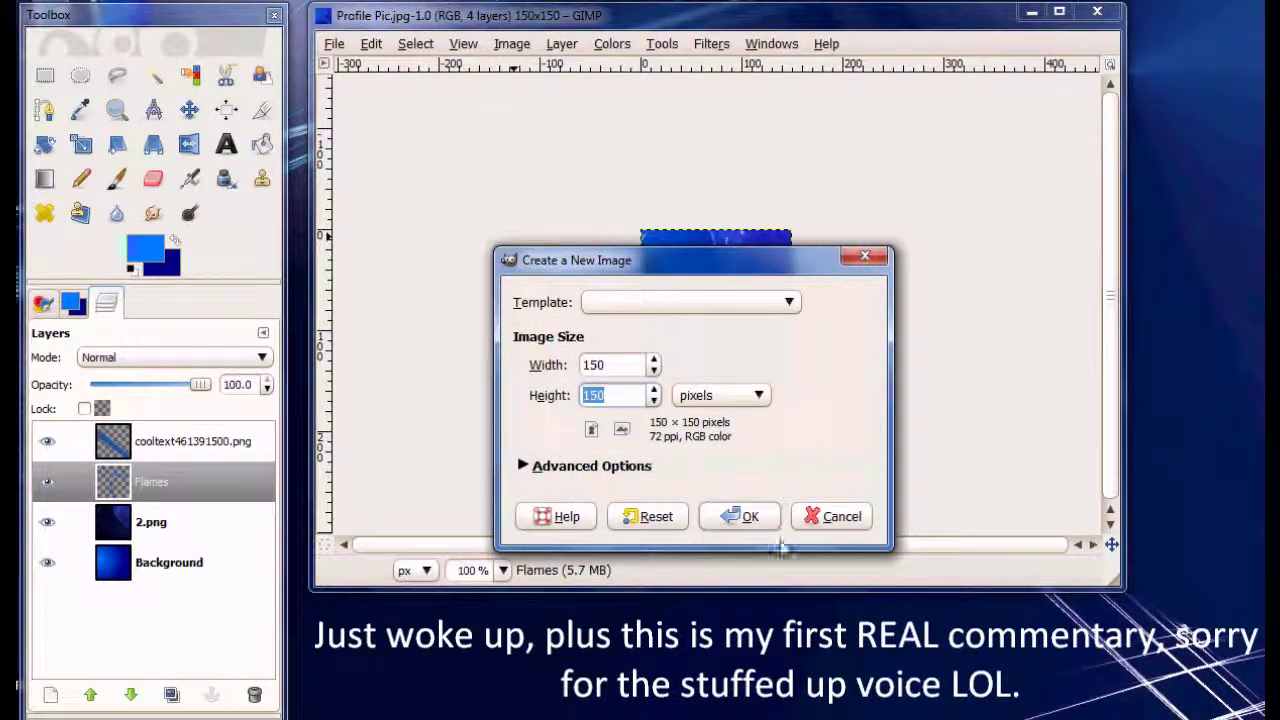
pyautogui.click(745, 516)
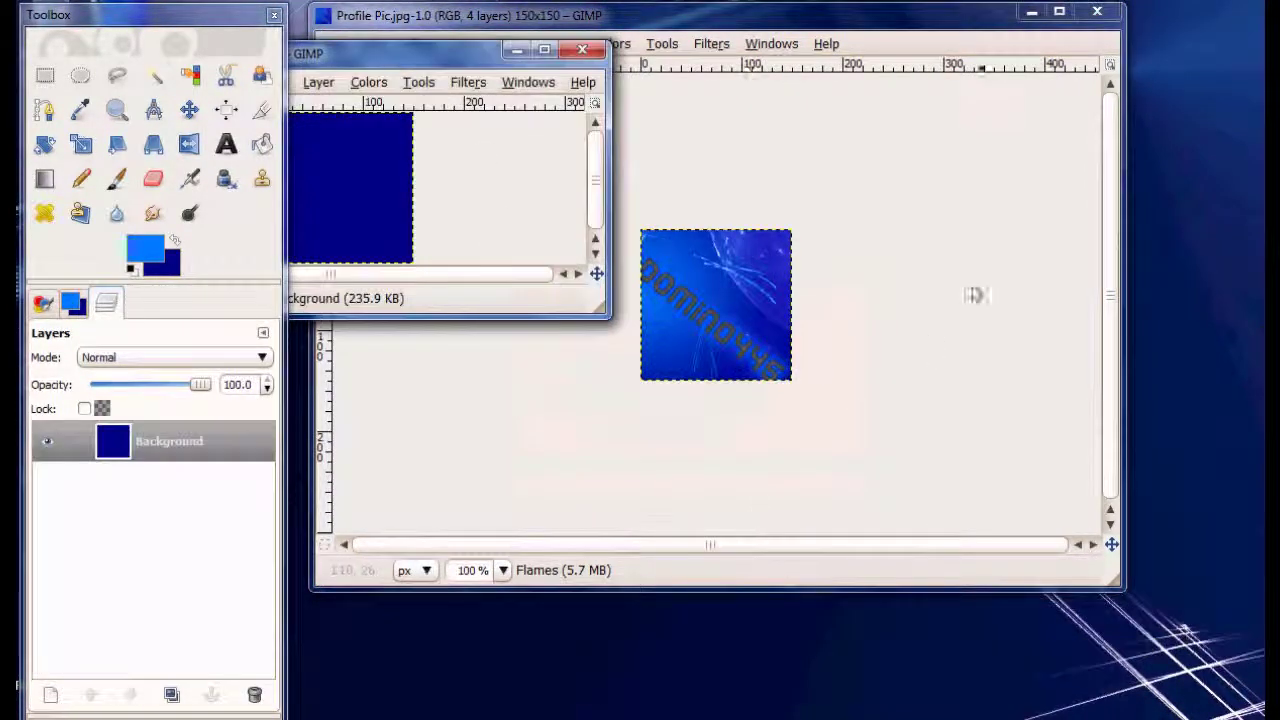
# Close the Profile Pic image and centre the new image window on screen.
pyautogui.click(1080, 12)
pyautogui.click(1080, 12)
pyautogui.moveTo(429, 43); pyautogui.dragTo(793, 147)
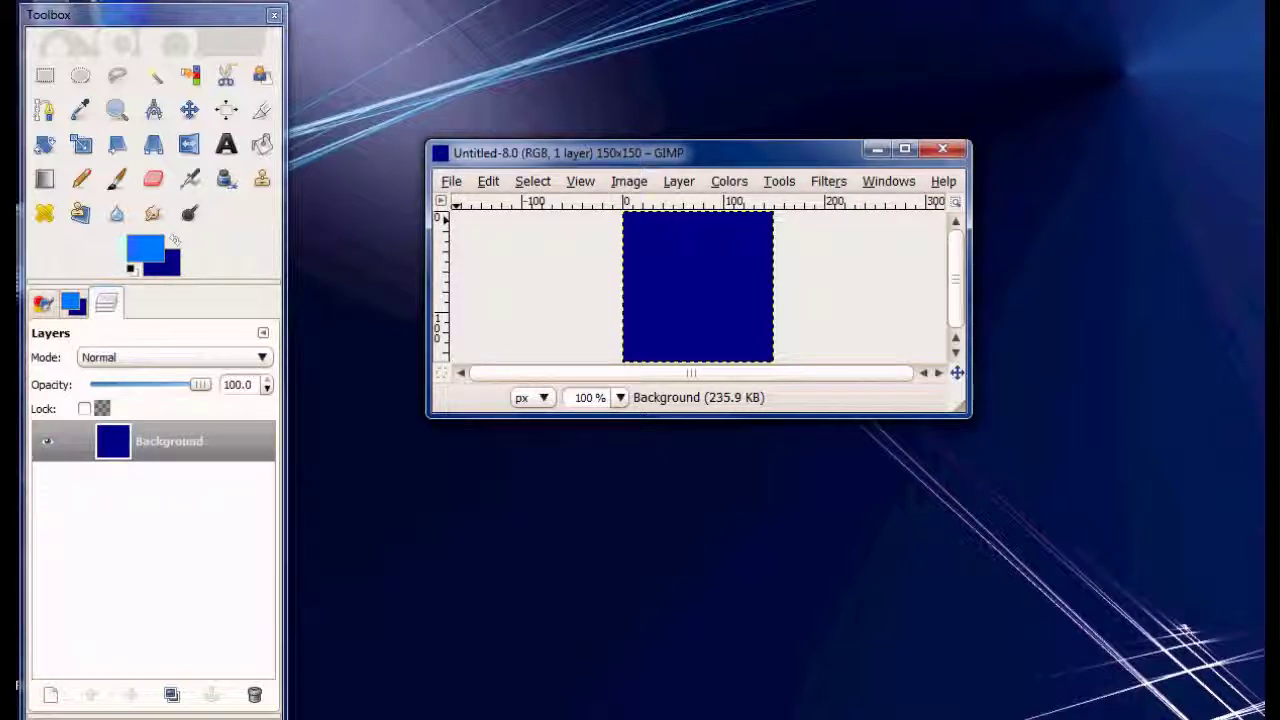
# With the Blend tool, set foreground colour 0078ff and background colour 000081.
pyautogui.click(44, 178)
pyautogui.click(44, 305)
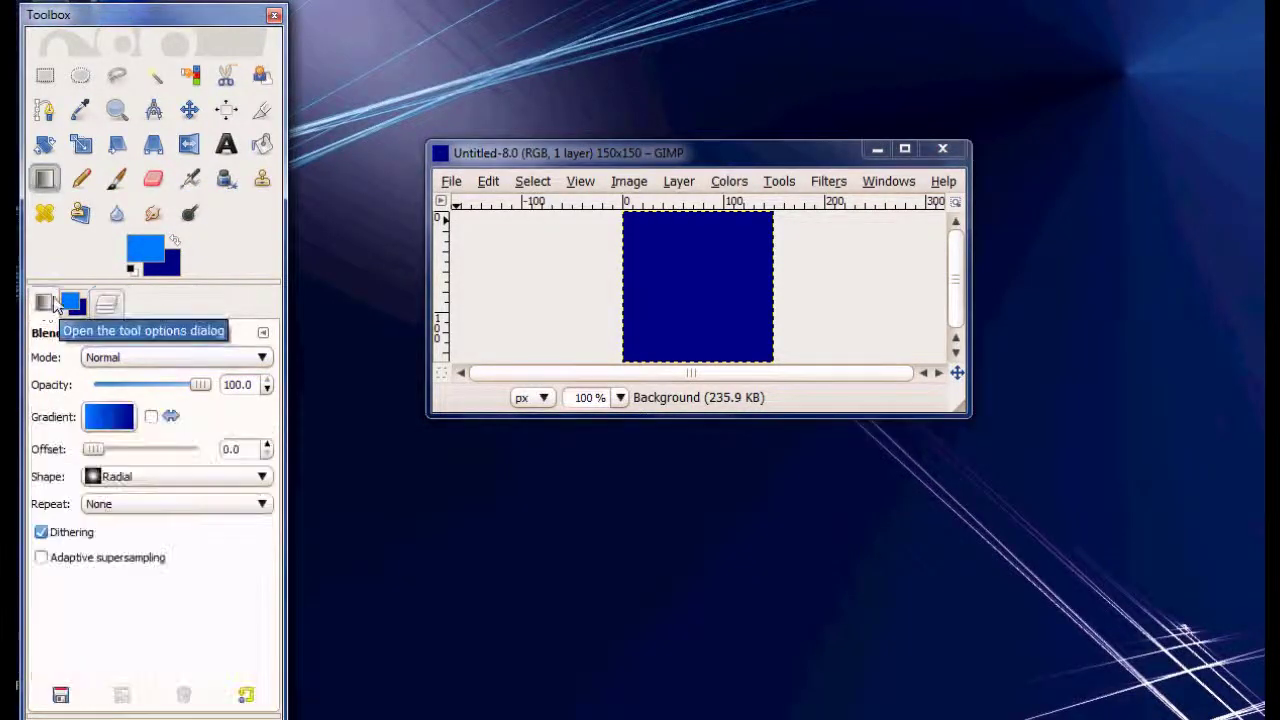
pyautogui.click(141, 258)
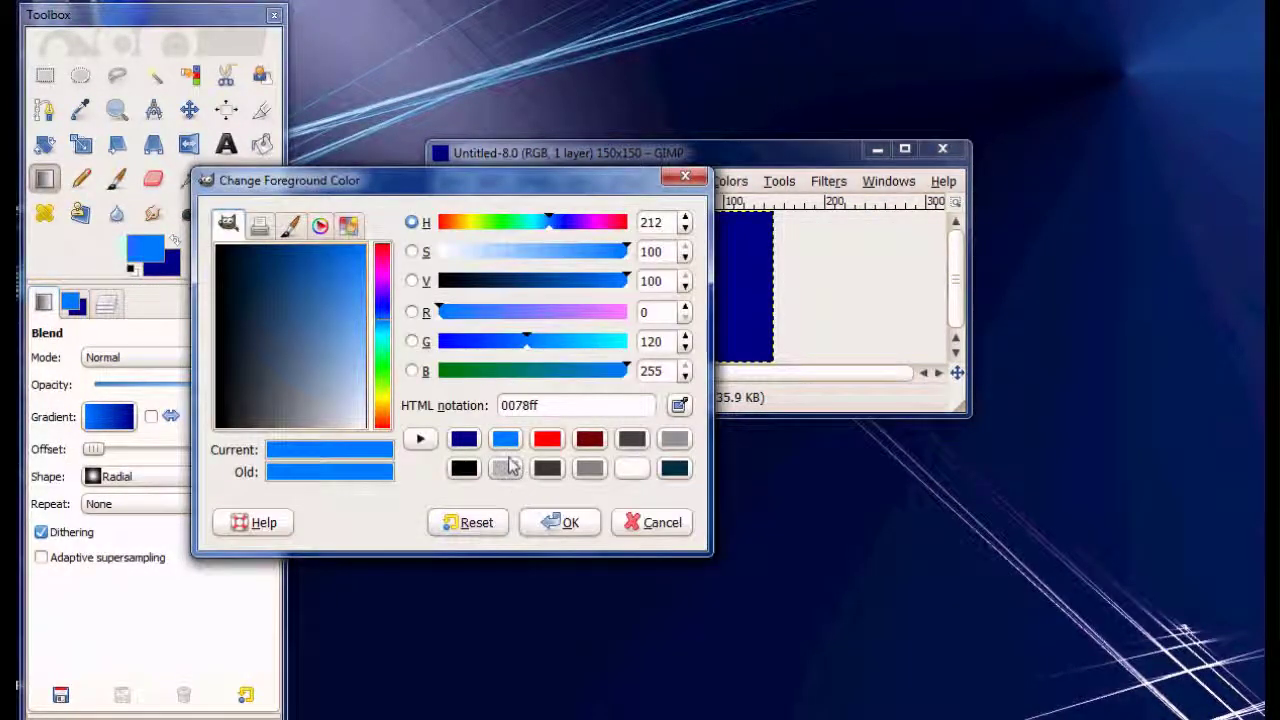
pyautogui.click(560, 523)
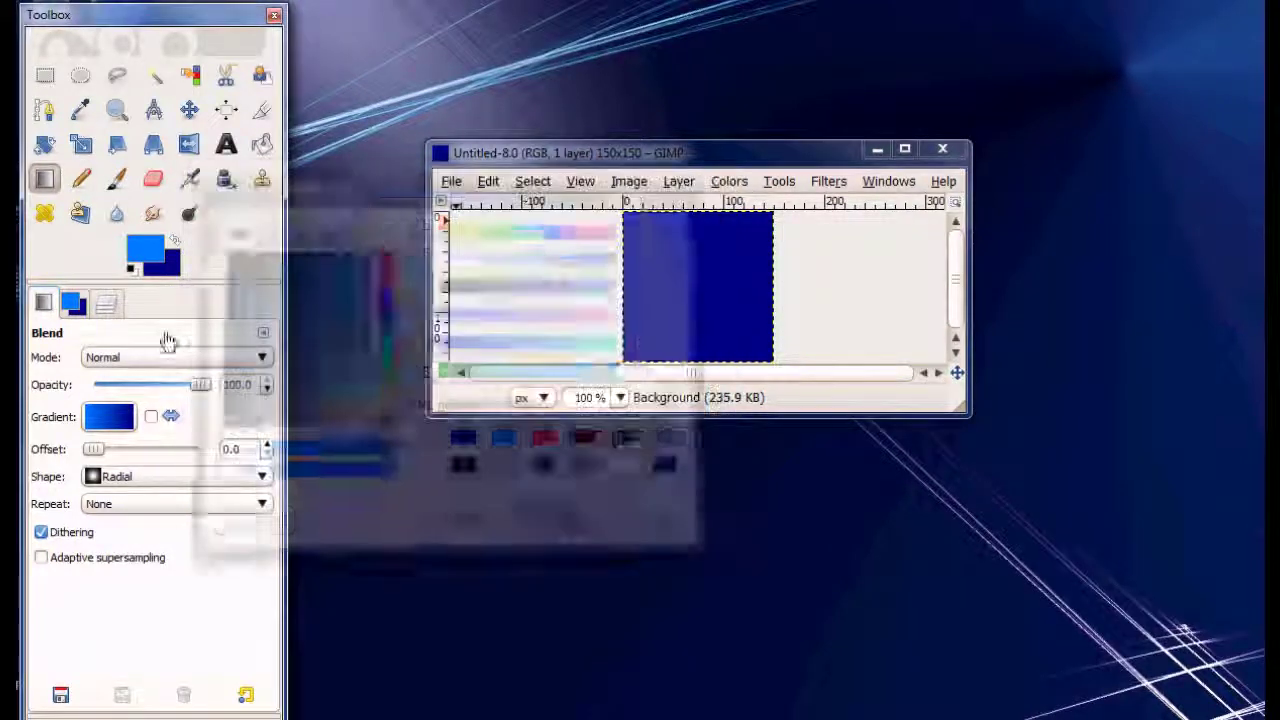
pyautogui.click(165, 265)
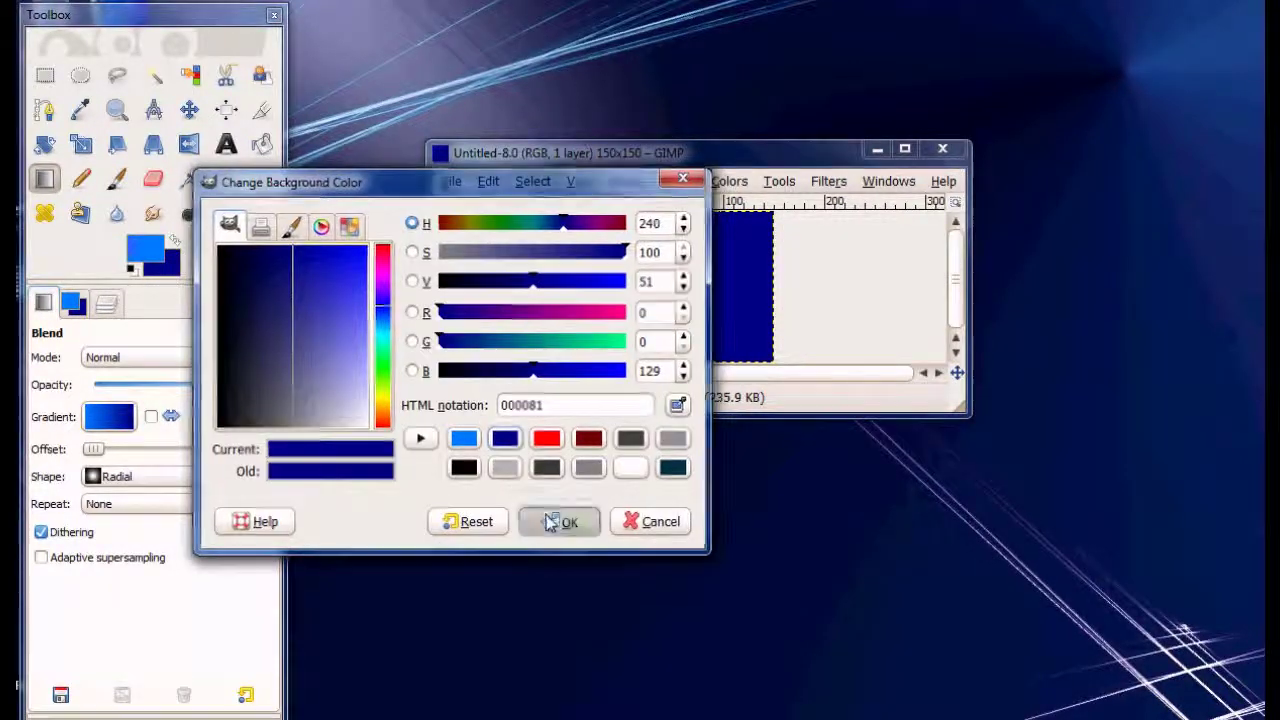
pyautogui.click(560, 523)
# Fill the canvas with a Radial gradient dragged out from the upper left.
pyautogui.click(122, 478)
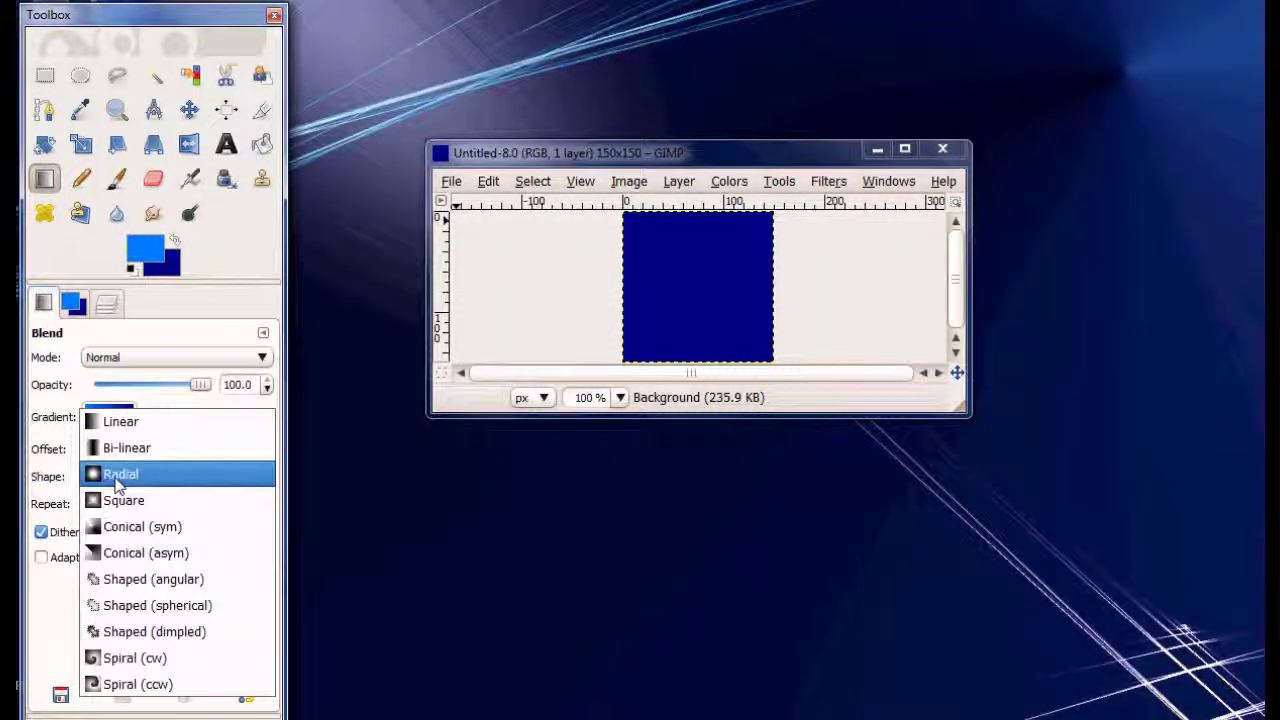
pyautogui.click(117, 476)
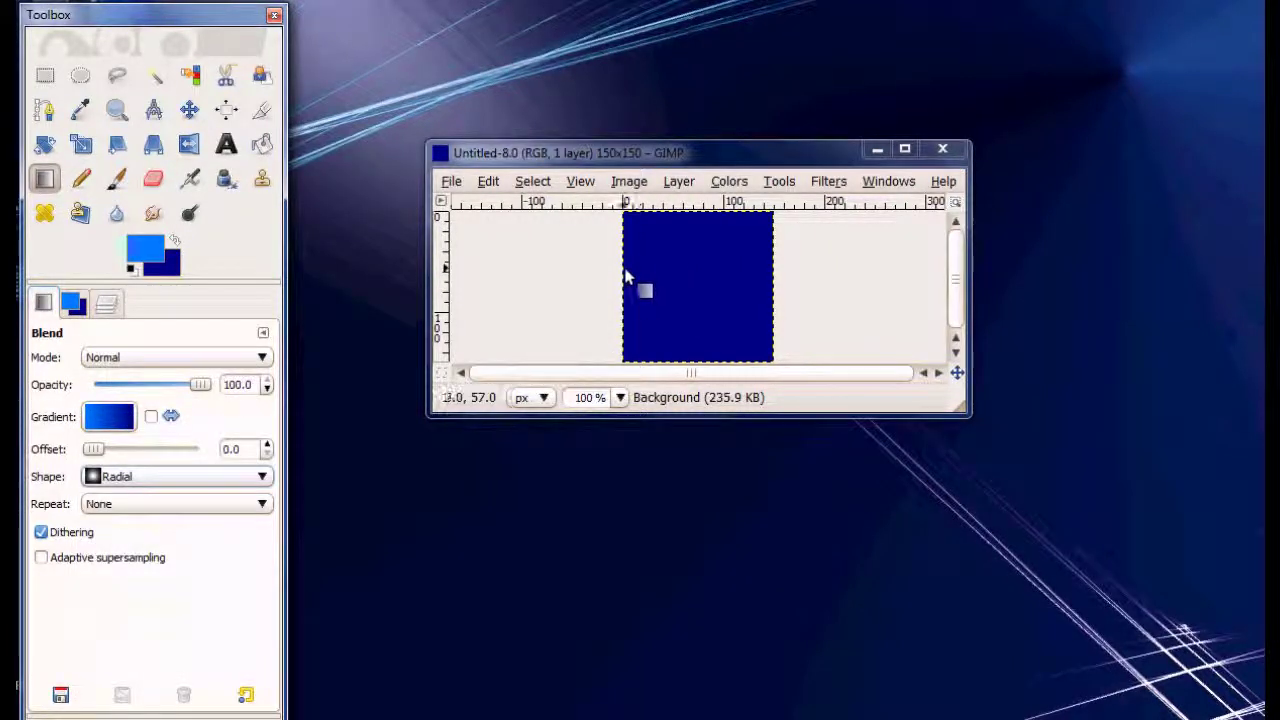
pyautogui.moveTo(626, 272); pyautogui.dragTo(736, 368)
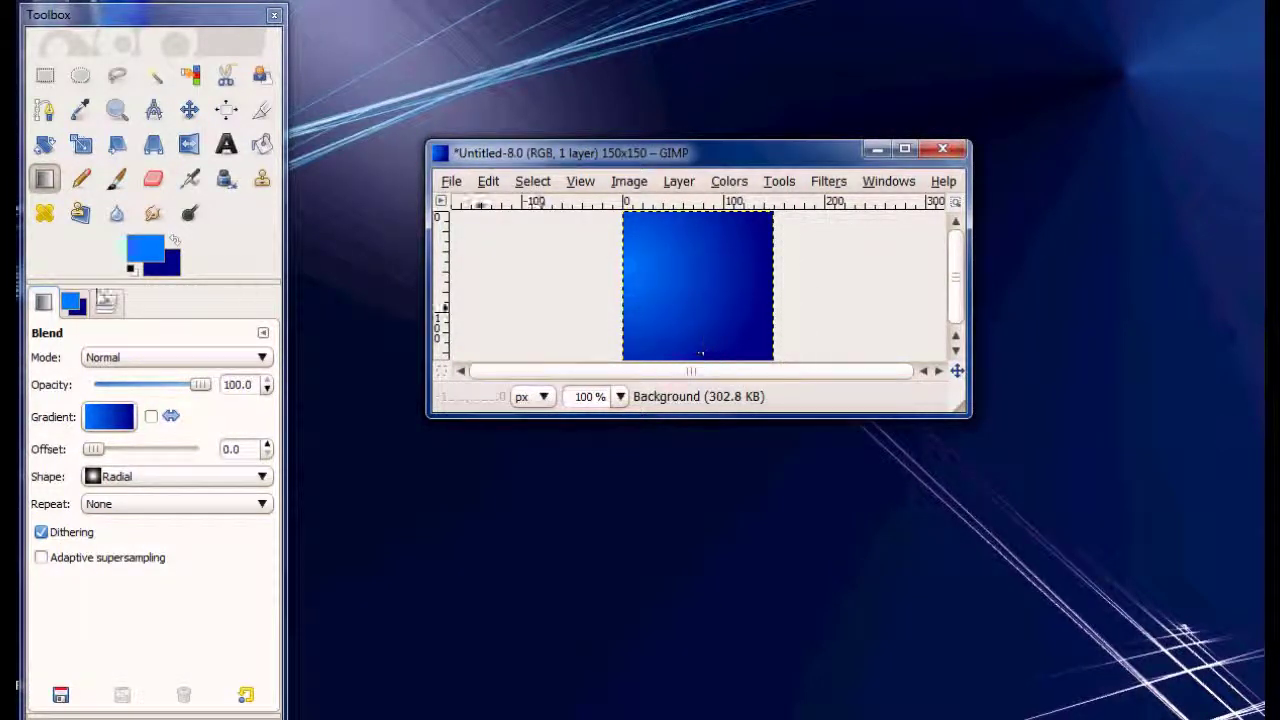
pyautogui.click(74, 304)
pyautogui.click(106, 303)
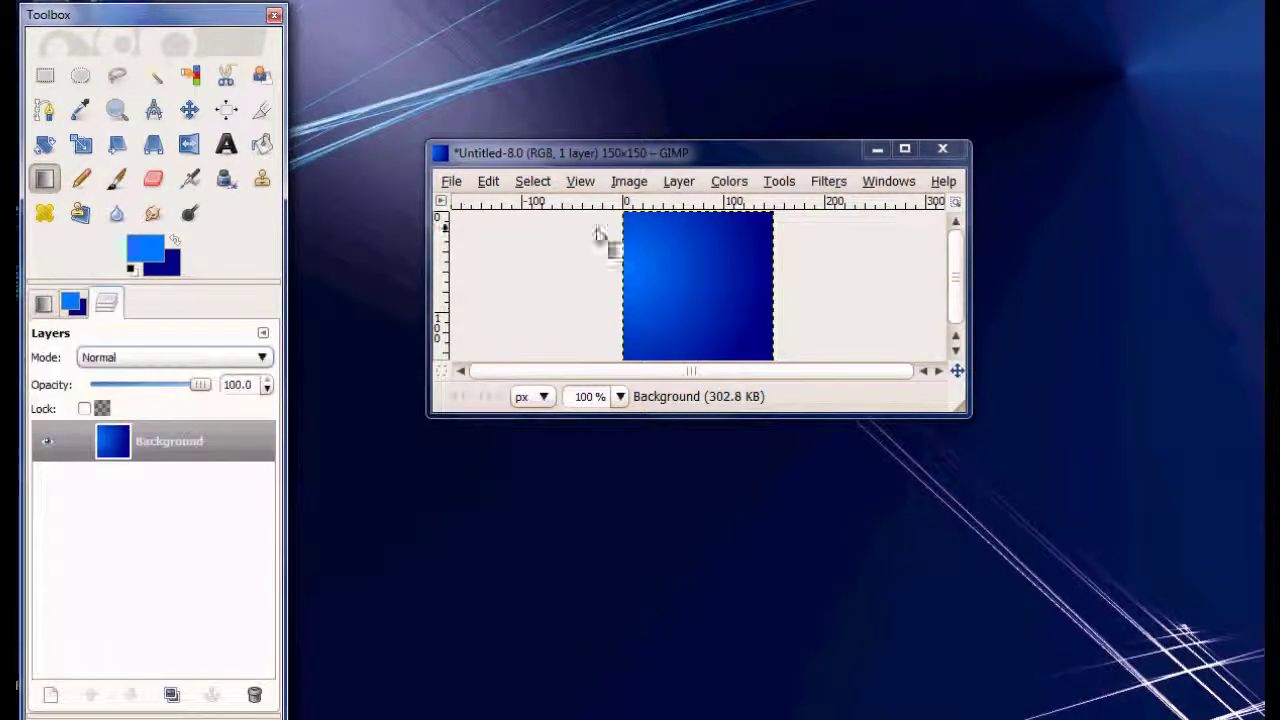
# Open 2.png from Documents > Gimp > Gimp Fractals > Fractal Pack 2 as a new layer.
pyautogui.click(455, 182)
pyautogui.click(493, 268)
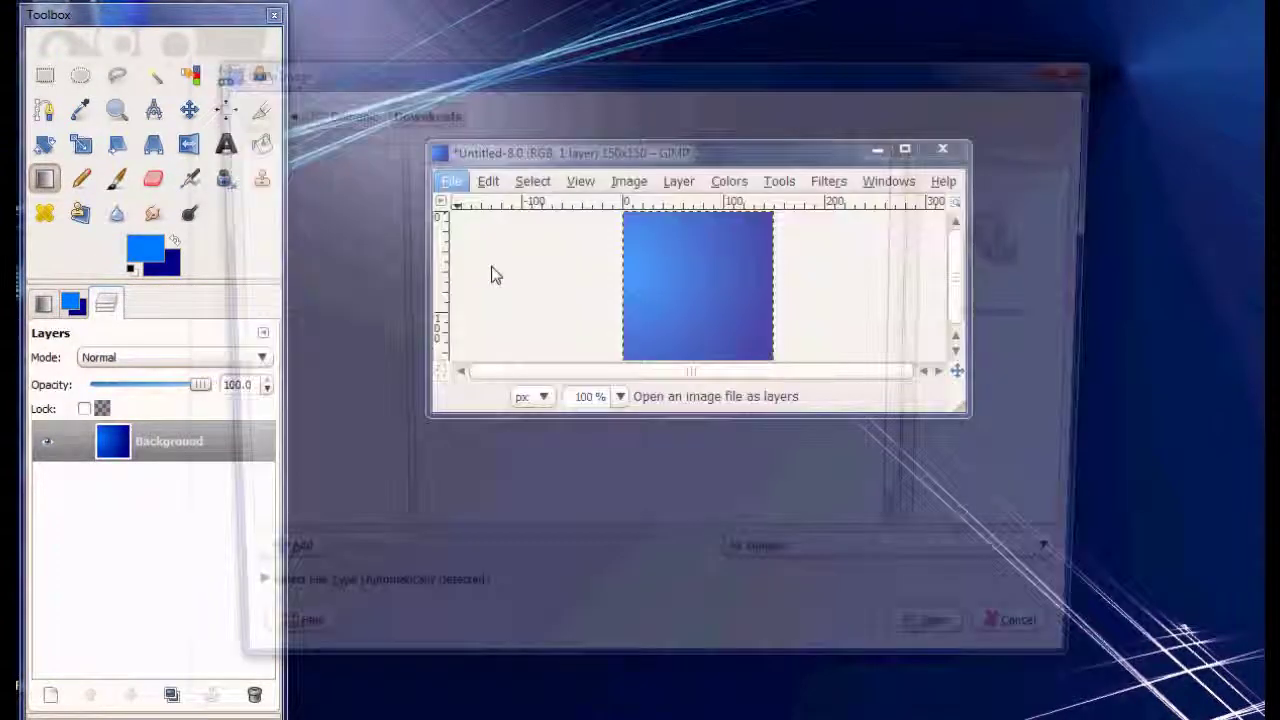
pyautogui.click(325, 375)
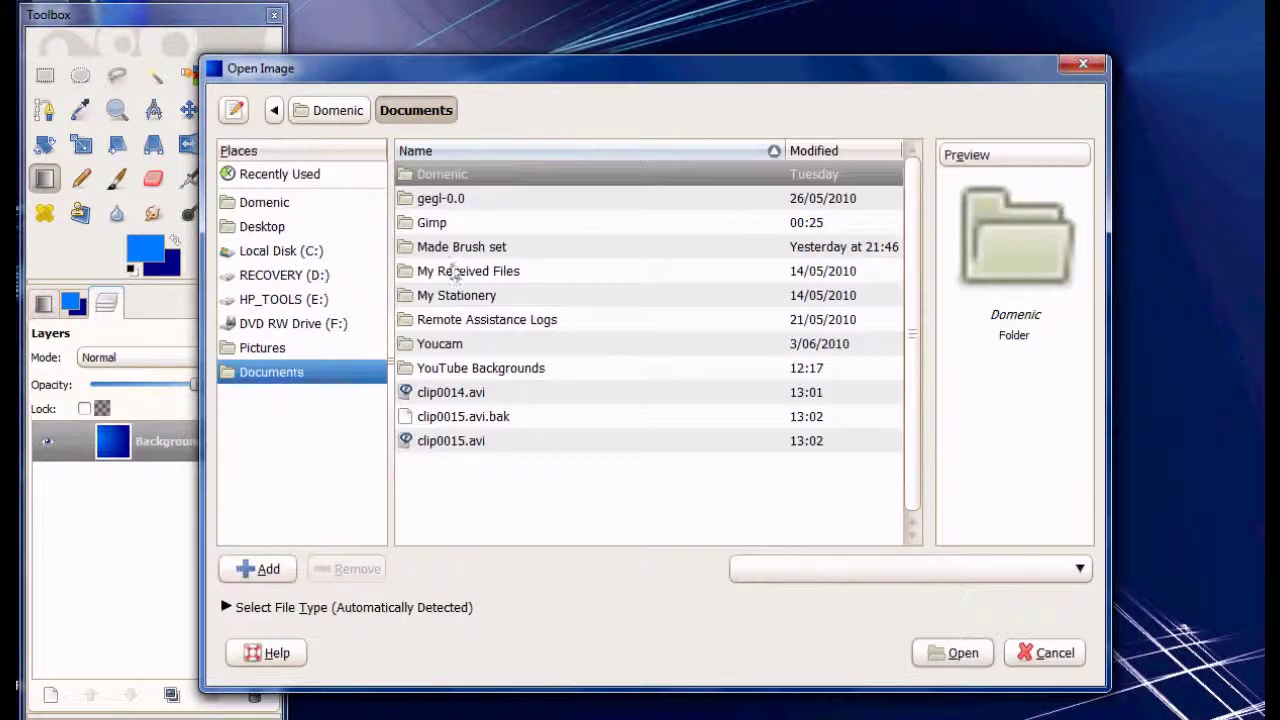
pyautogui.doubleClick(437, 222)
pyautogui.doubleClick(449, 177)
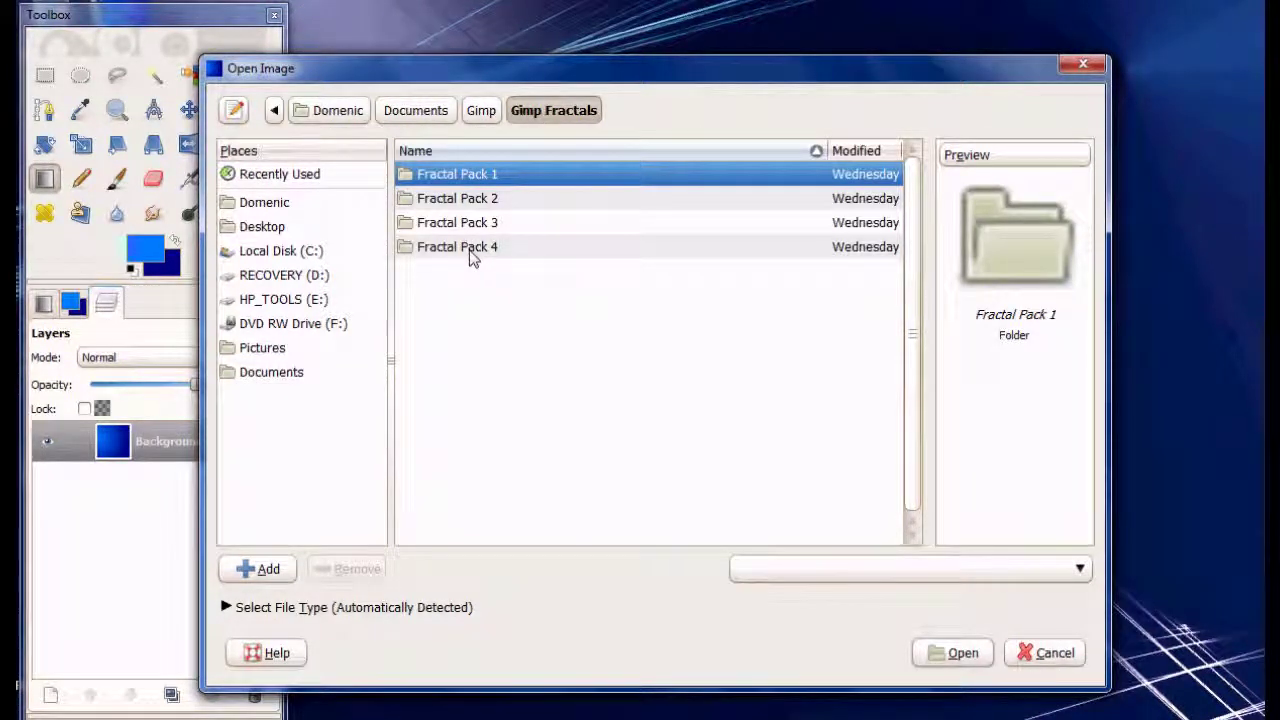
pyautogui.click(474, 252)
pyautogui.click(490, 178)
pyautogui.doubleClick(497, 200)
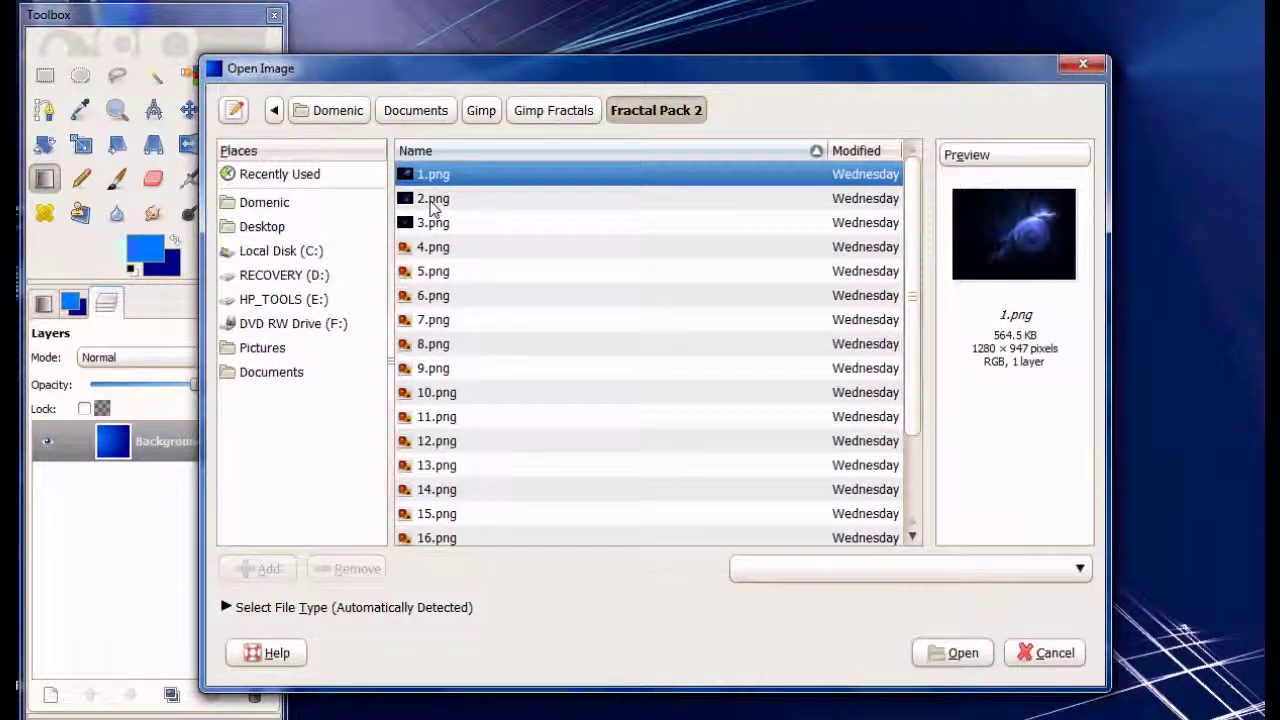
pyautogui.click(440, 200)
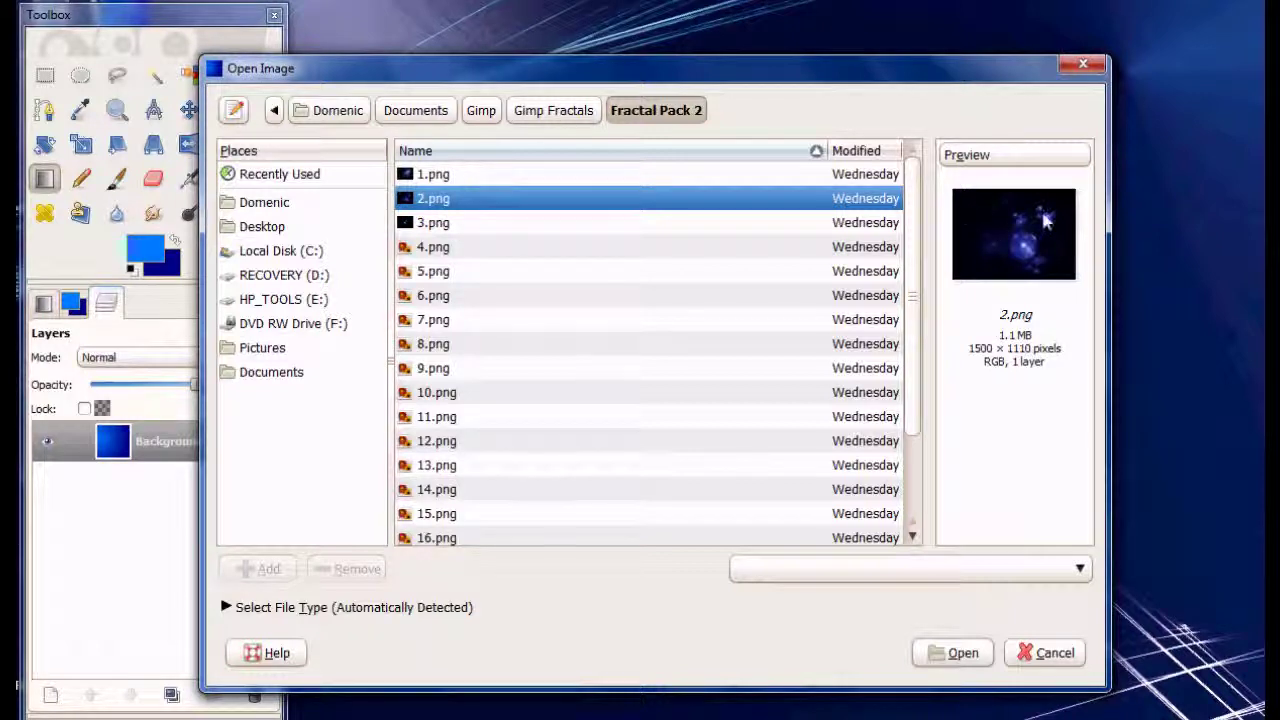
pyautogui.click(962, 655)
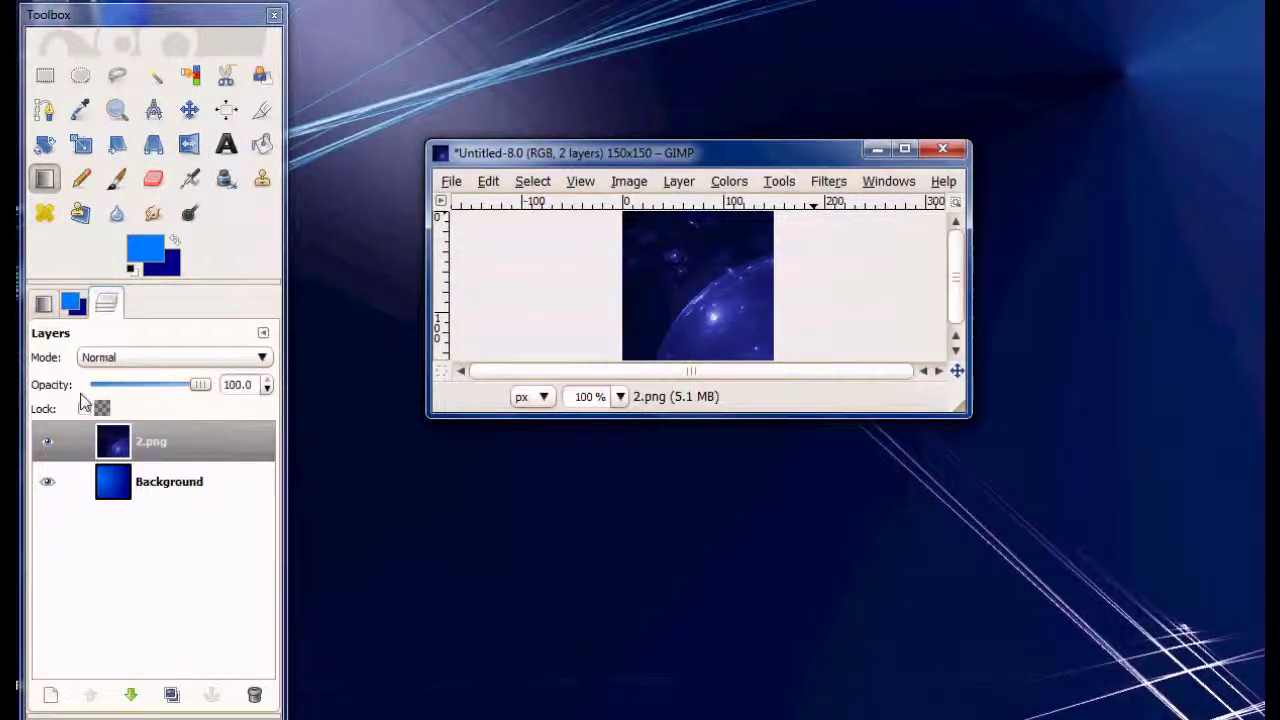
# Set the 2.png layer to Screen mode and move it upward in the image.
pyautogui.click(148, 453)
pyautogui.click(108, 360)
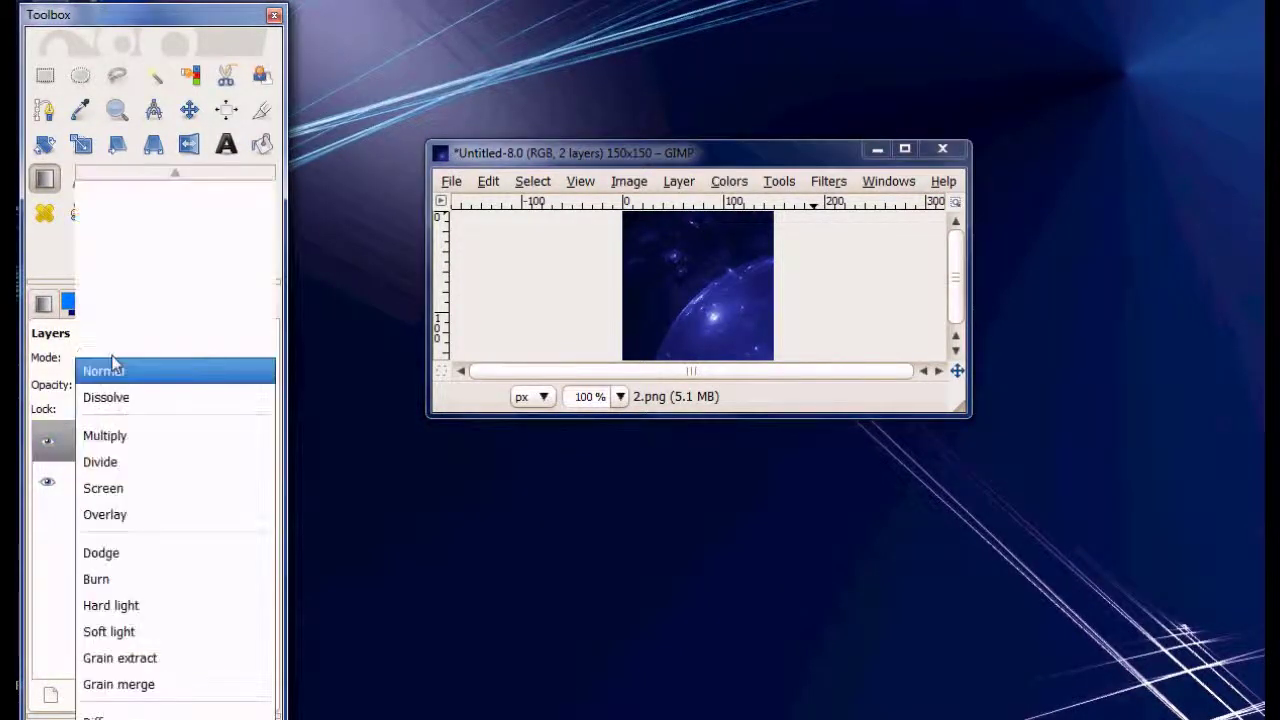
pyautogui.click(108, 487)
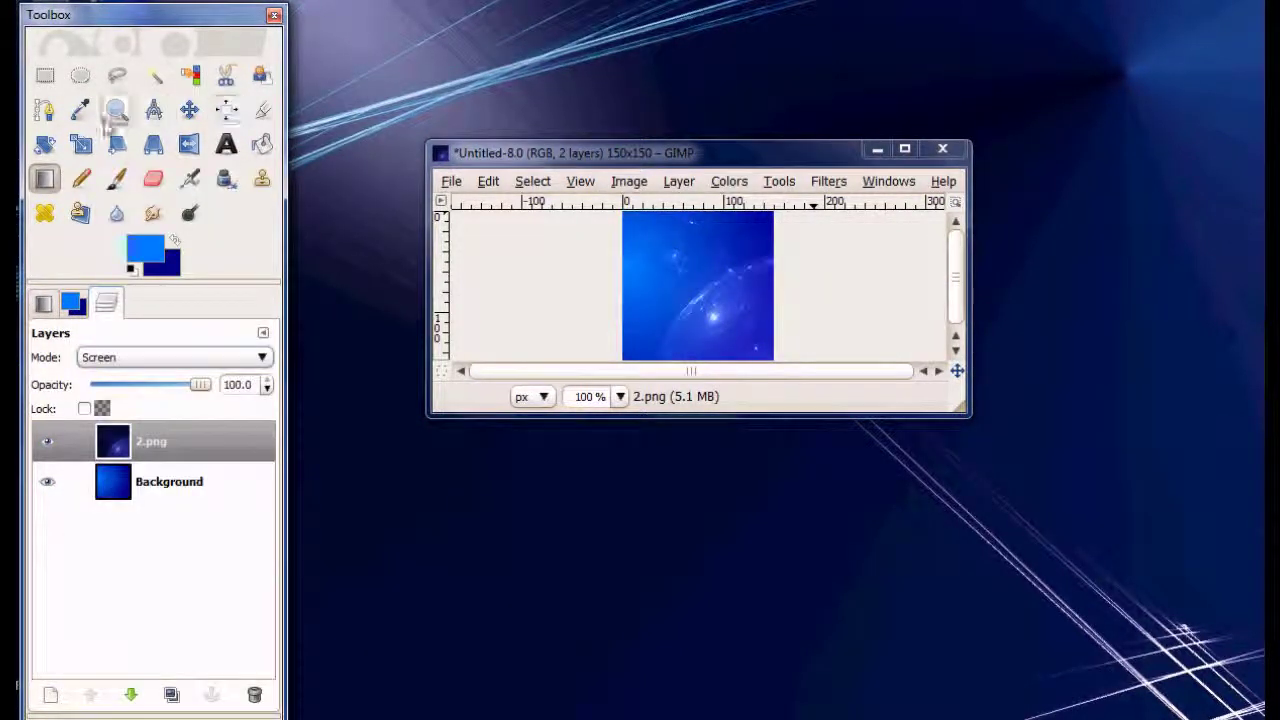
pyautogui.click(189, 109)
pyautogui.moveTo(744, 336); pyautogui.dragTo(760, 57)
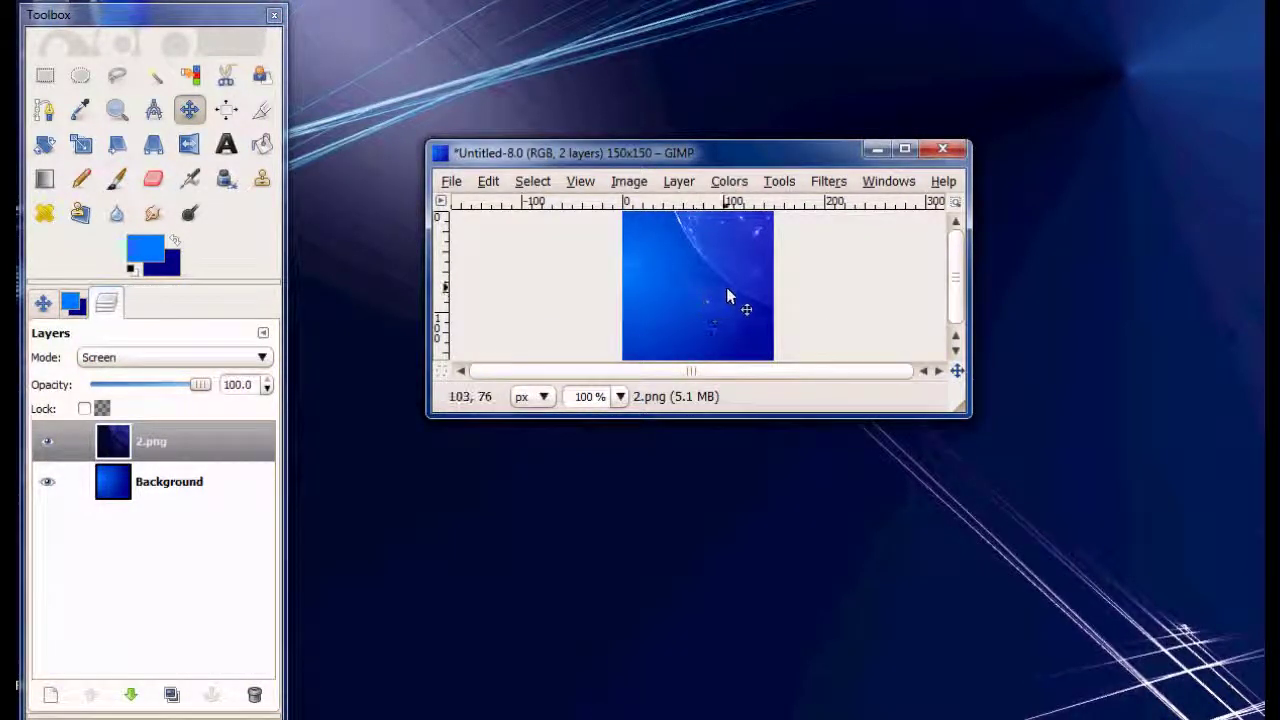
# Add a transparent layer named Flames on top and open the Render > Nature > Flame filter.
pyautogui.click(60, 697)
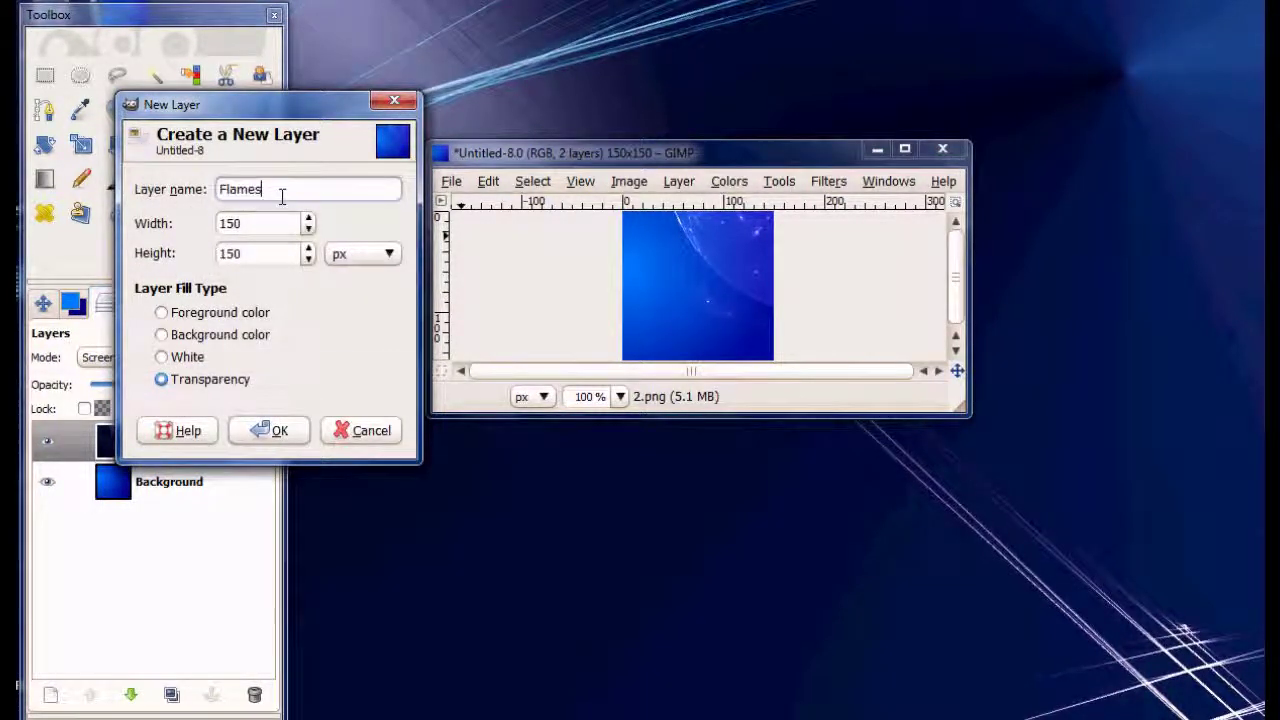
pyautogui.press('Return')
pyautogui.click(160, 450)
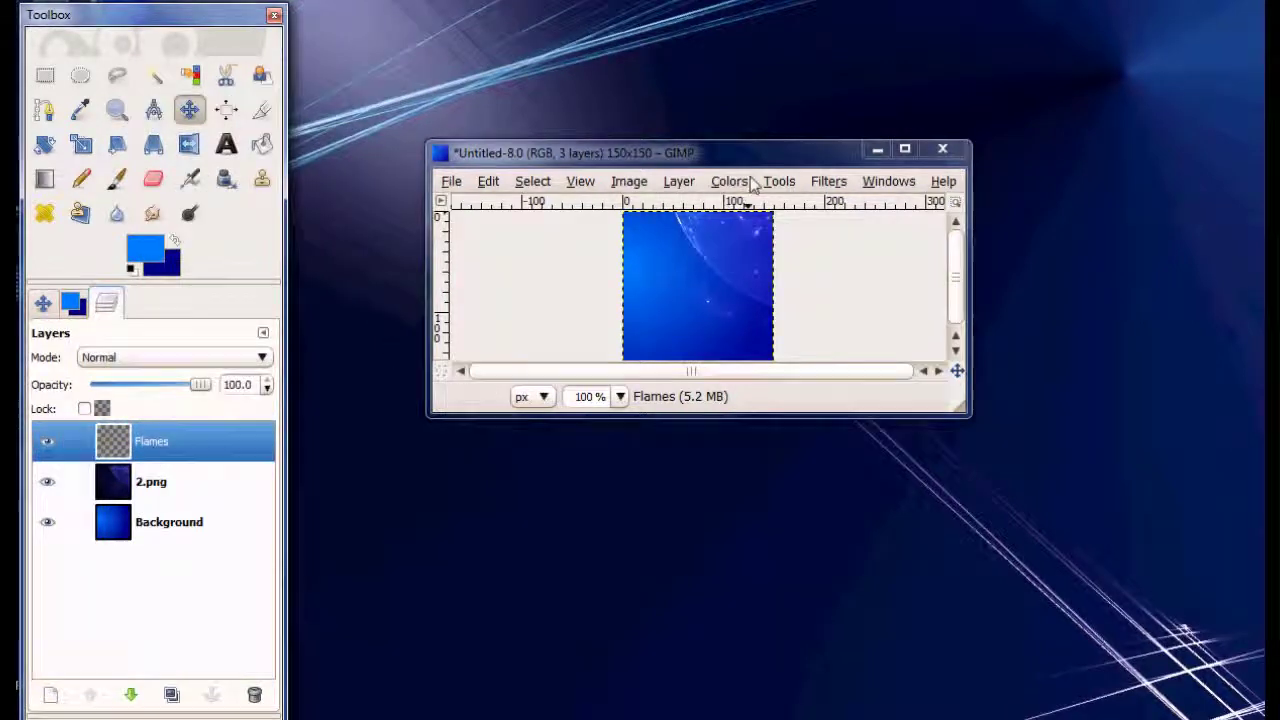
pyautogui.click(835, 182)
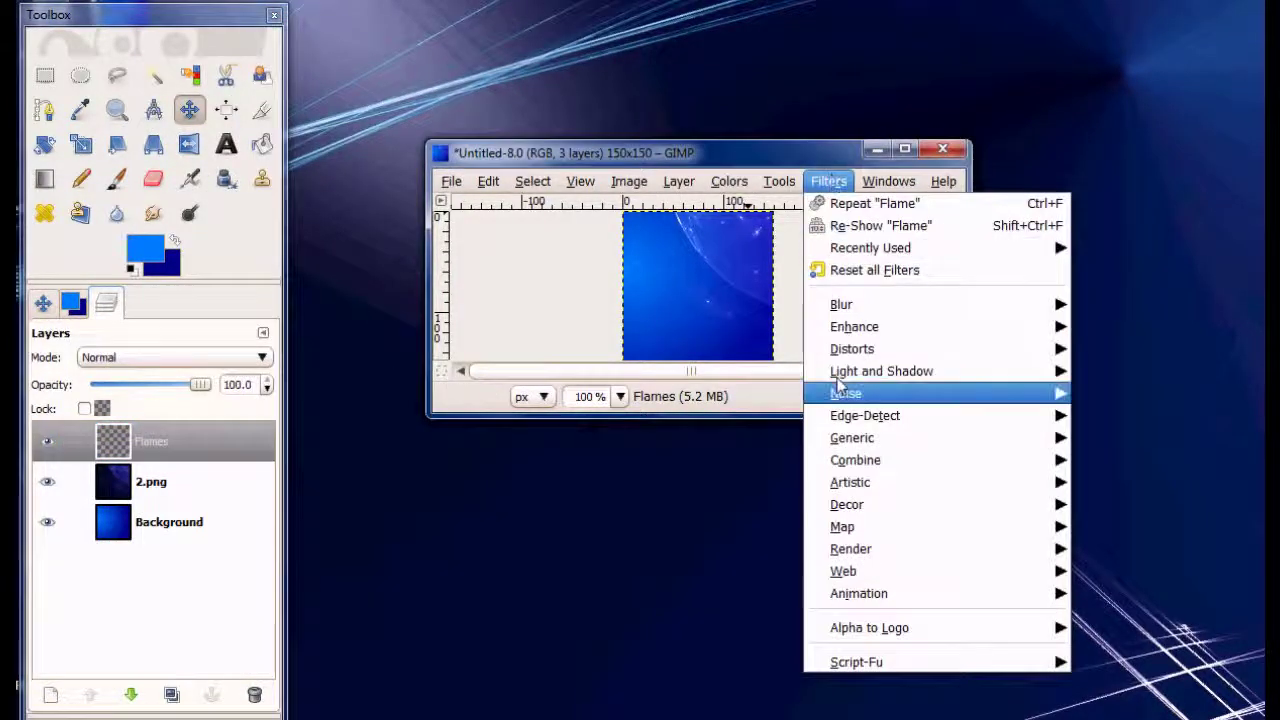
pyautogui.moveTo(940, 527)
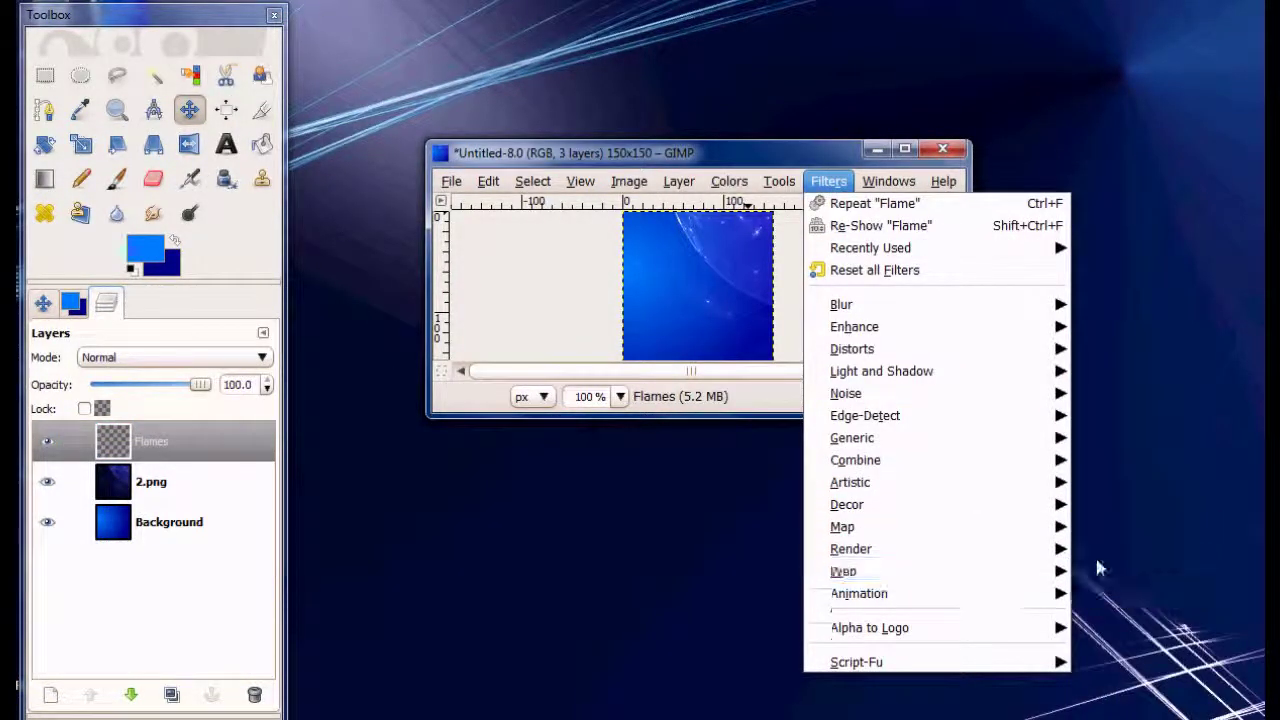
pyautogui.moveTo(850, 549)
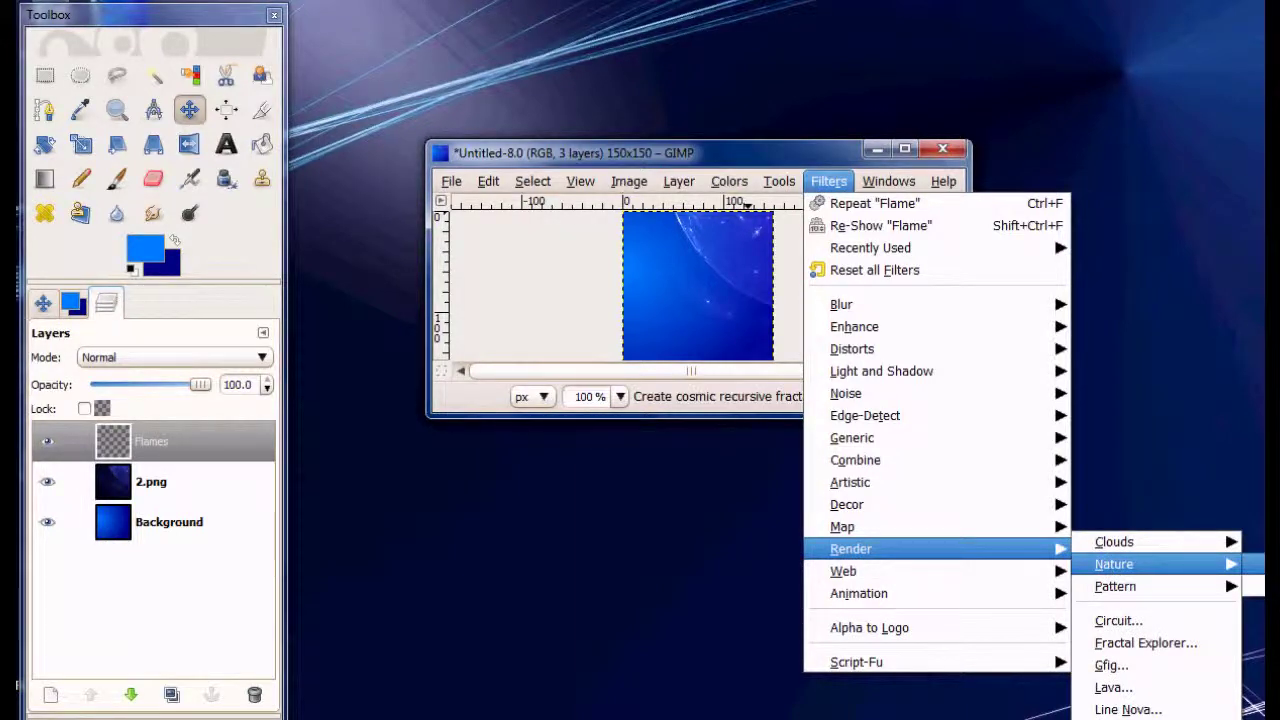
pyautogui.click(1258, 564)
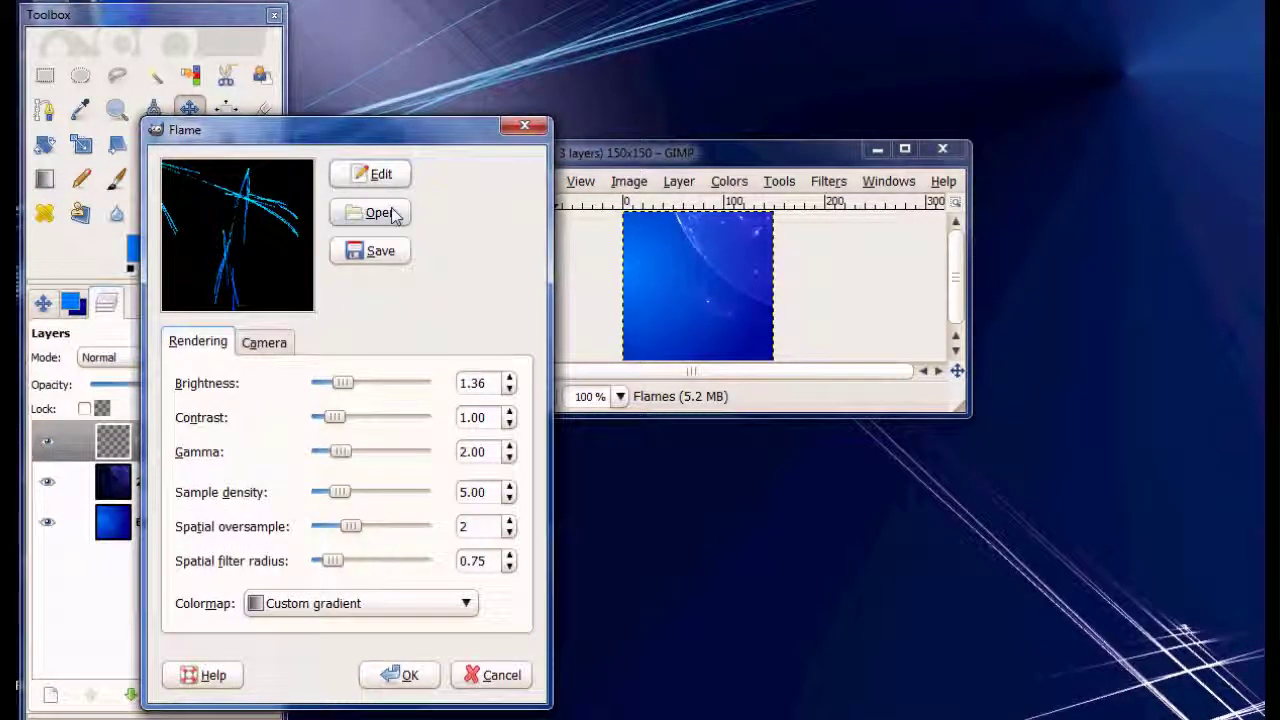
# Render a randomized Linear-variation flame pattern, centre thumbnail chosen, onto the Flames layer.
pyautogui.click(391, 177)
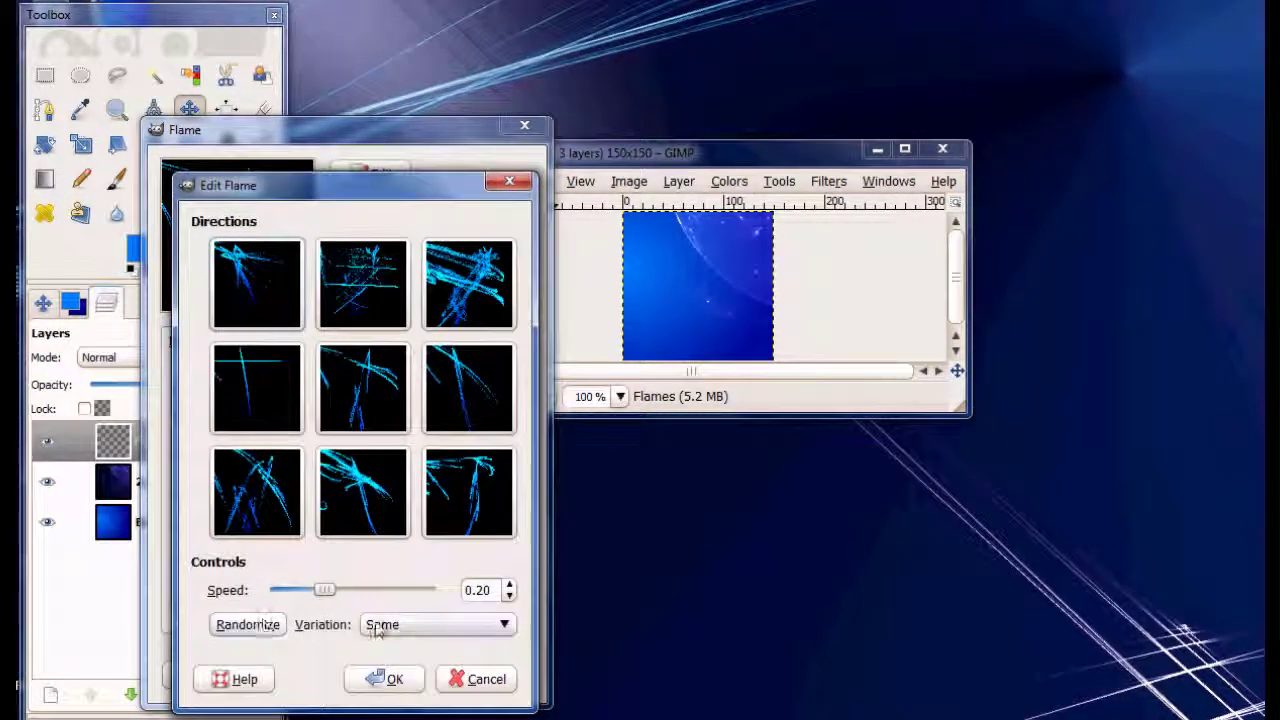
pyautogui.click(378, 626)
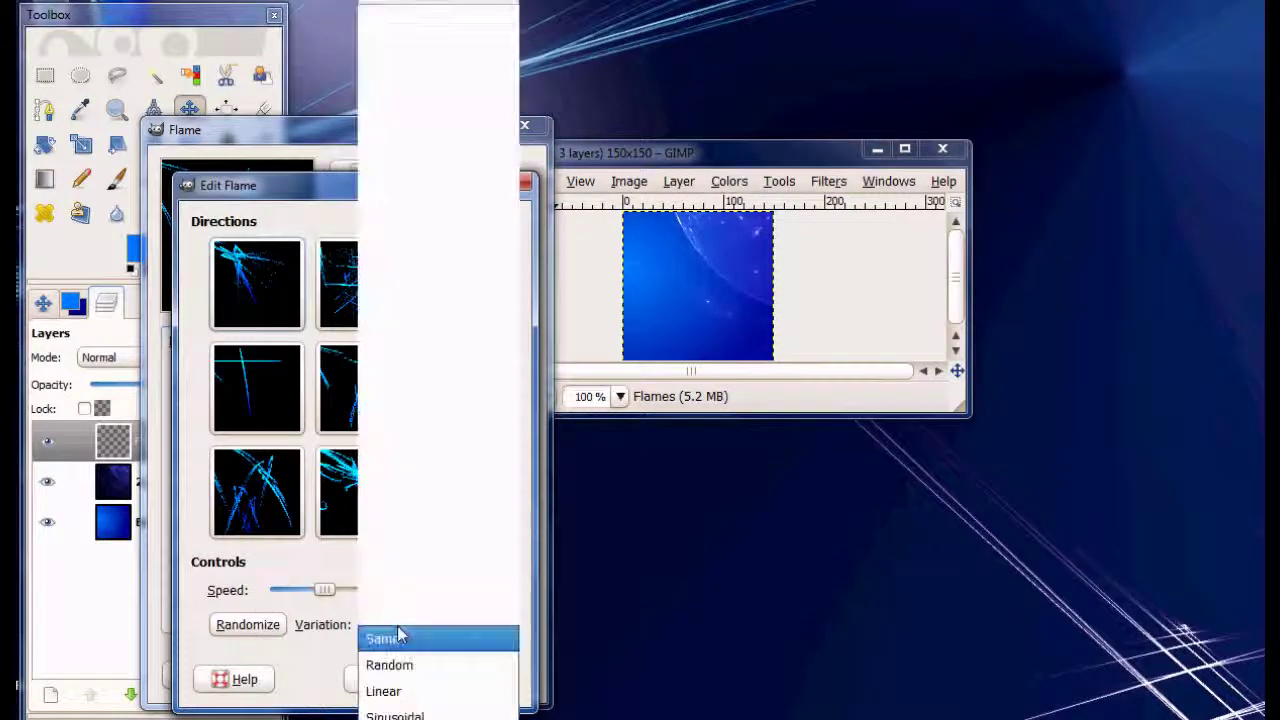
pyautogui.click(388, 692)
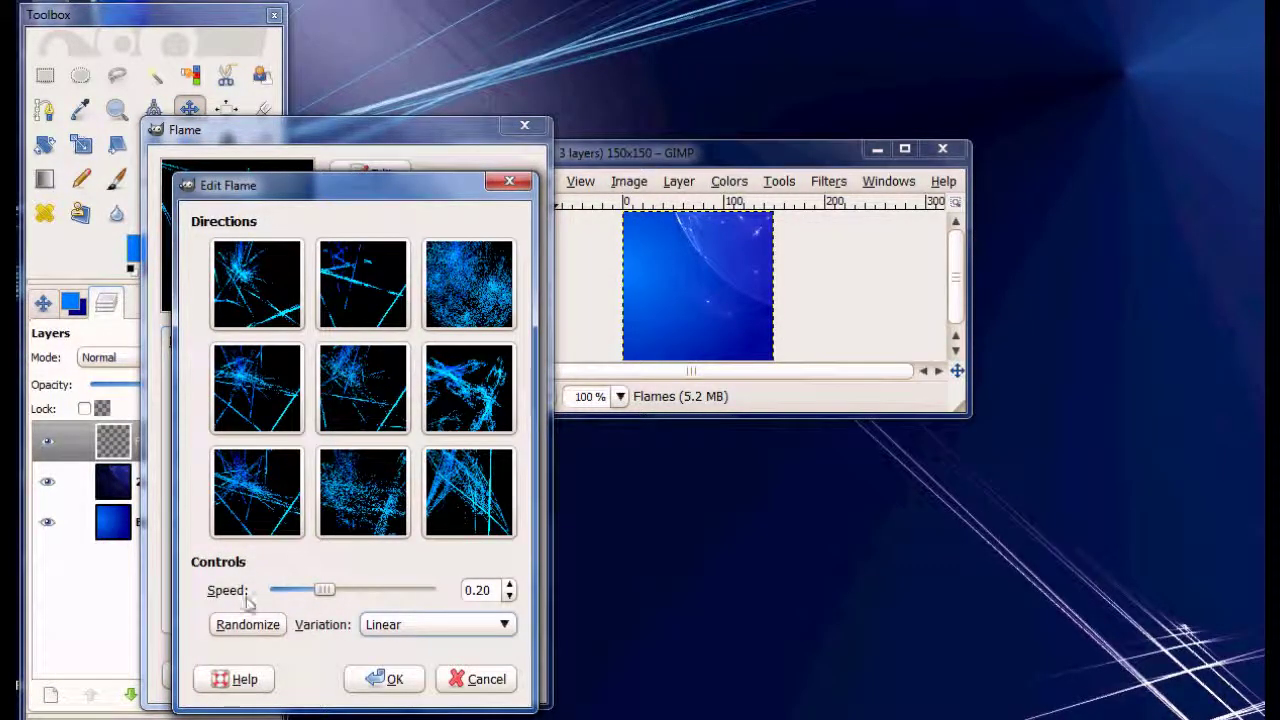
pyautogui.click(252, 622)
pyautogui.click(258, 630)
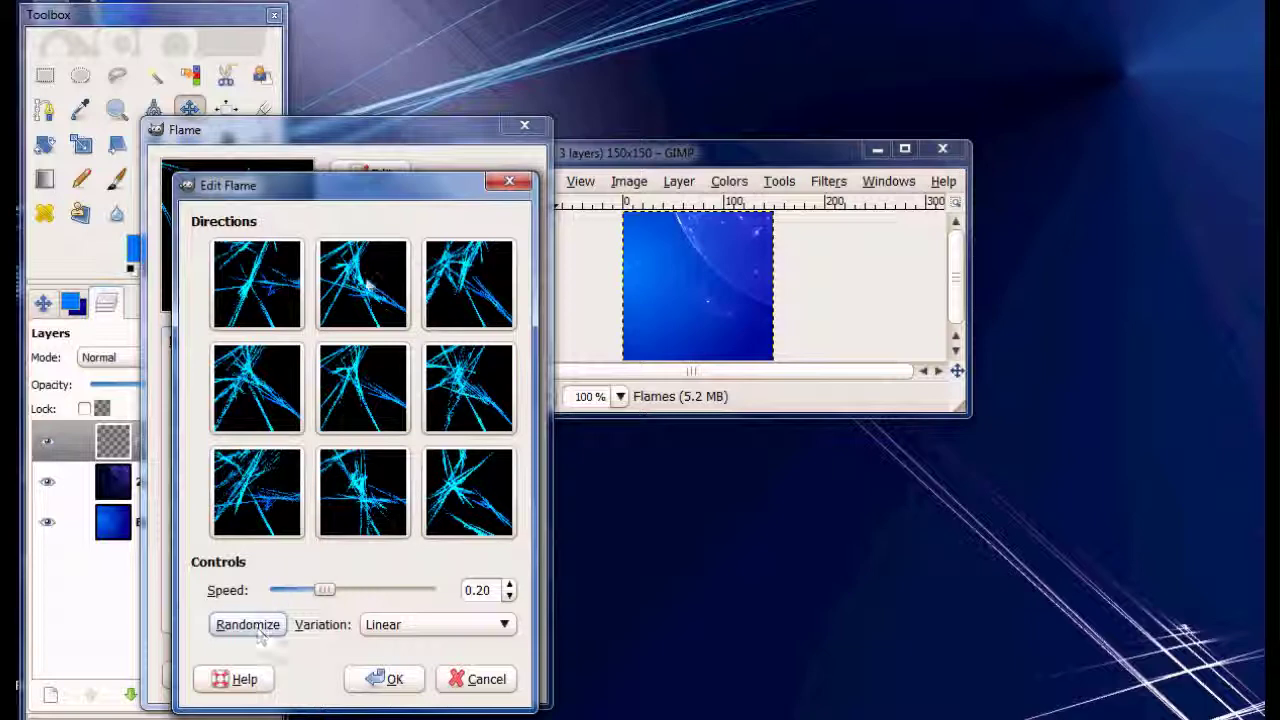
pyautogui.click(375, 408)
pyautogui.click(386, 679)
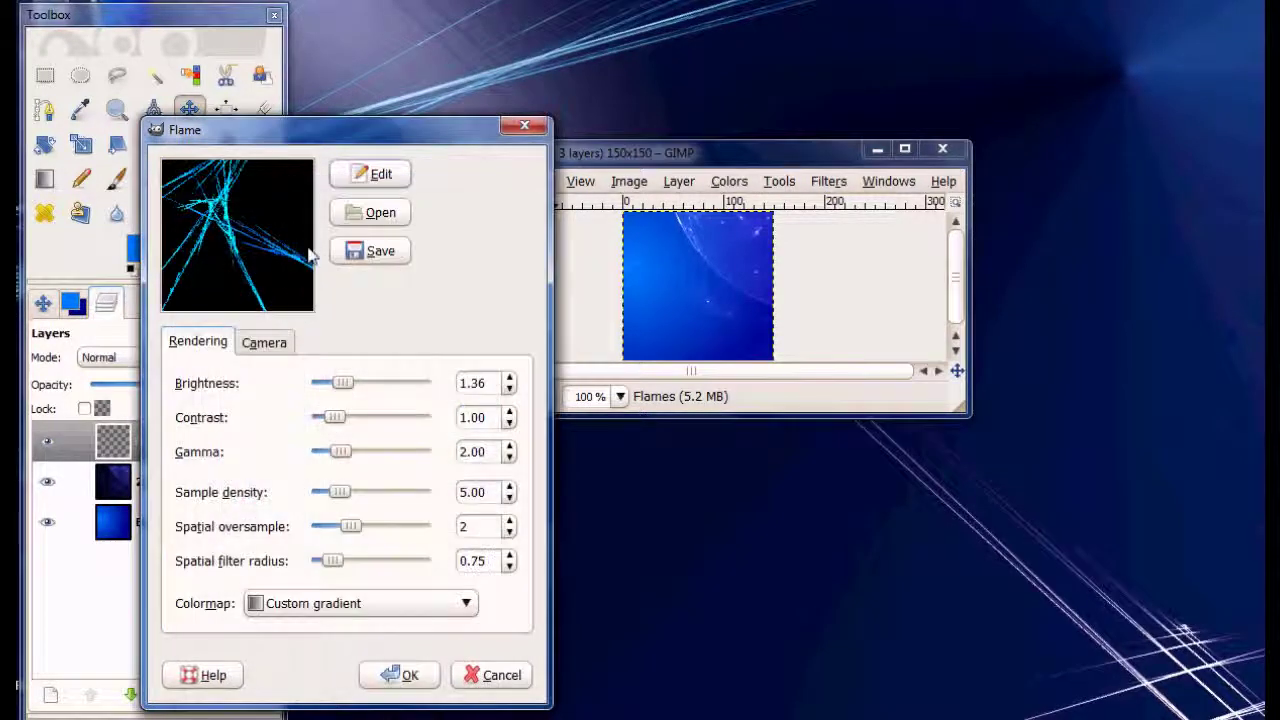
pyautogui.click(266, 345)
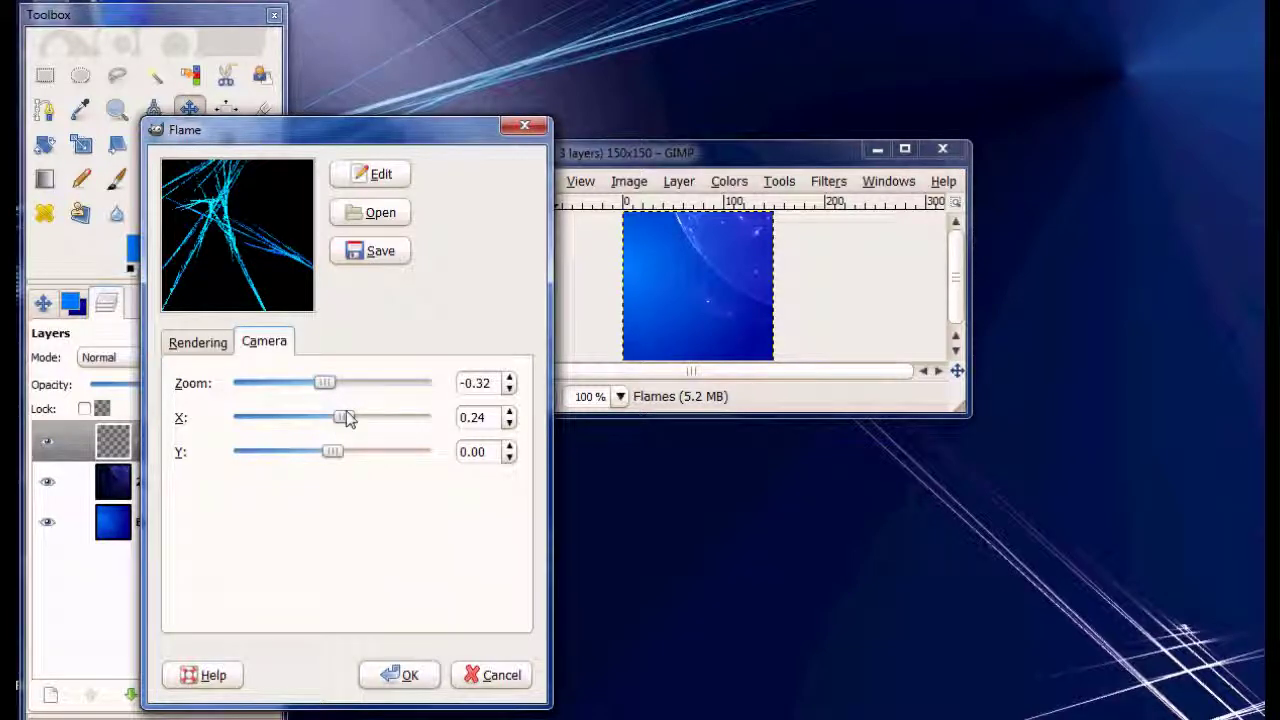
pyautogui.click(198, 345)
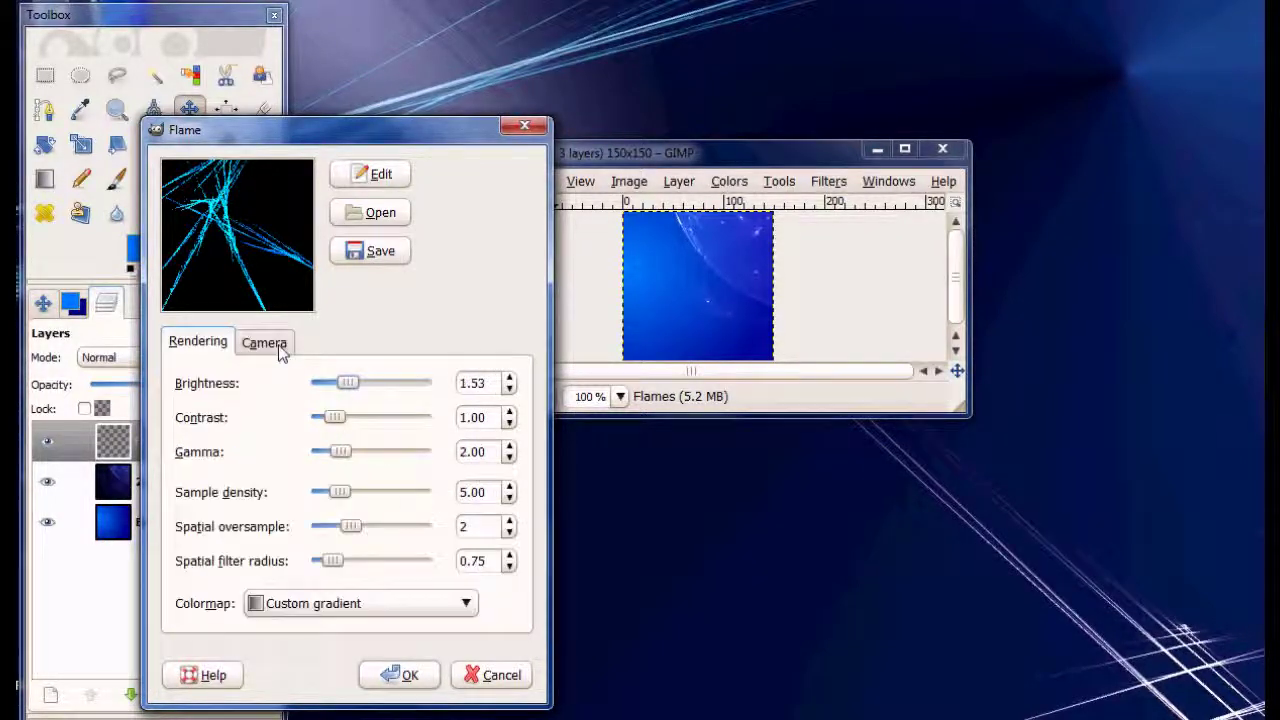
pyautogui.click(400, 676)
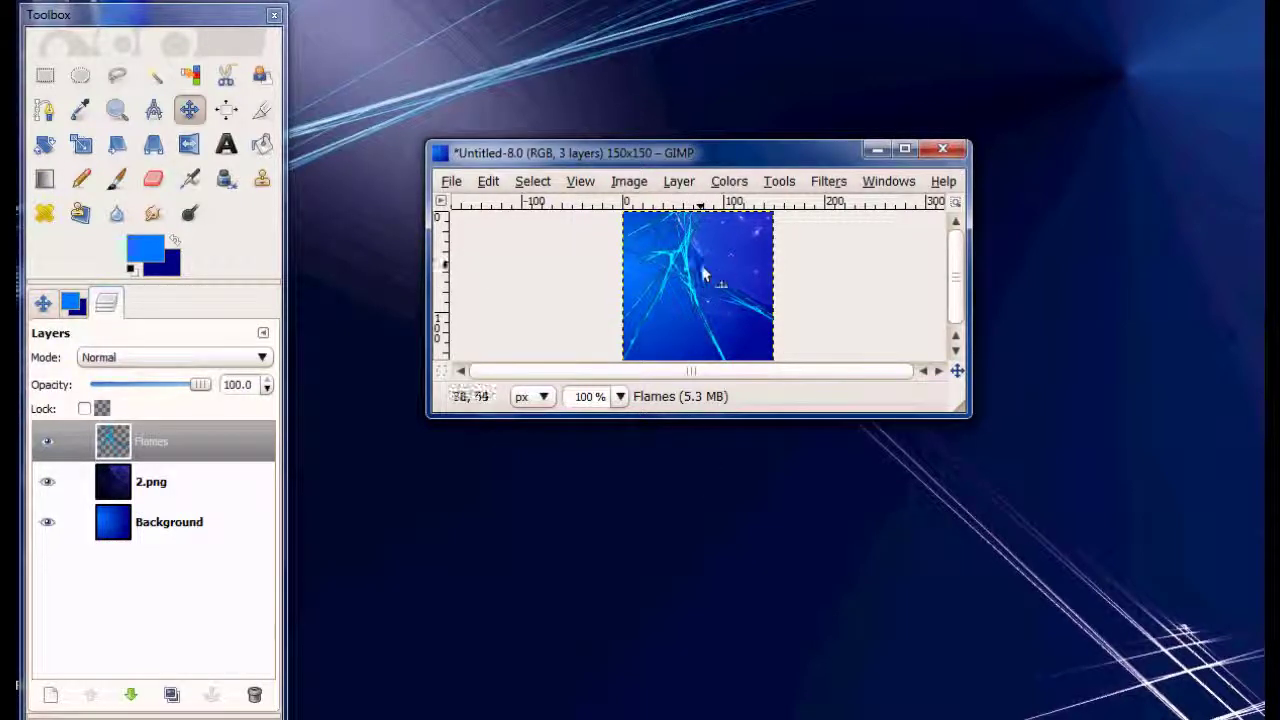
# Colorize the Flames layer with hue 216, saturation 100 and reduced lightness.
pyautogui.click(729, 181)
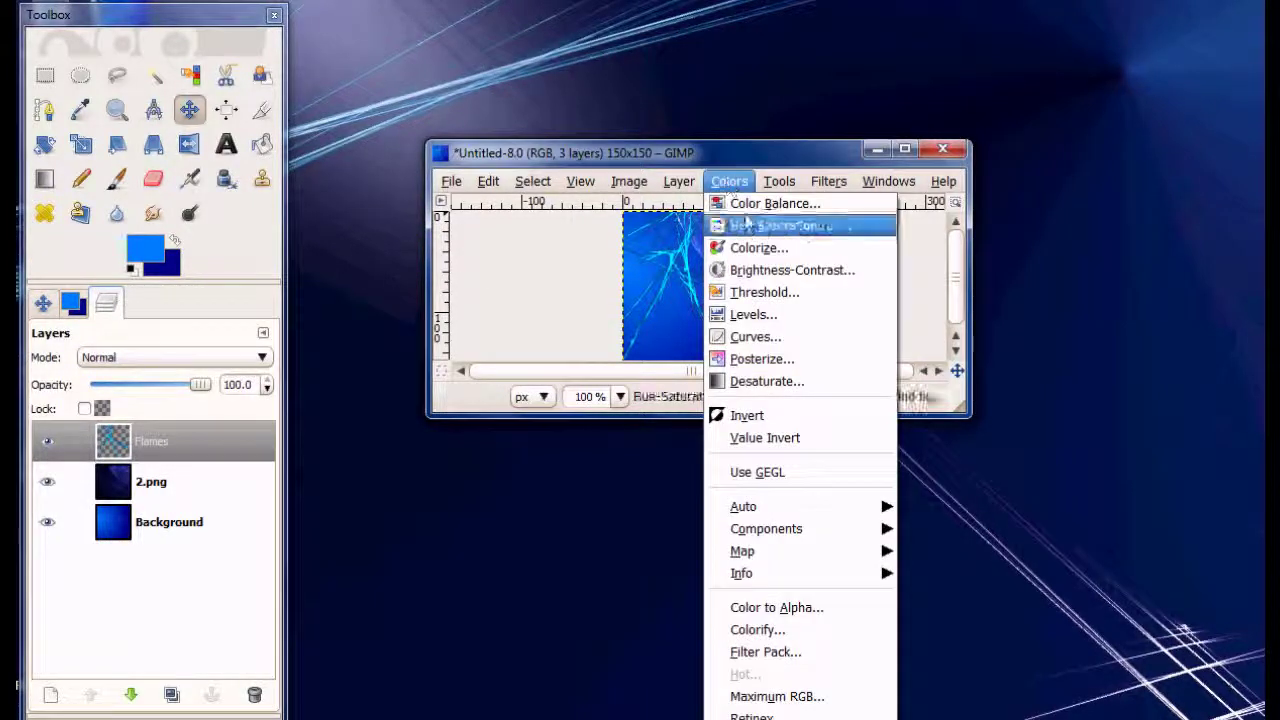
pyautogui.click(755, 250)
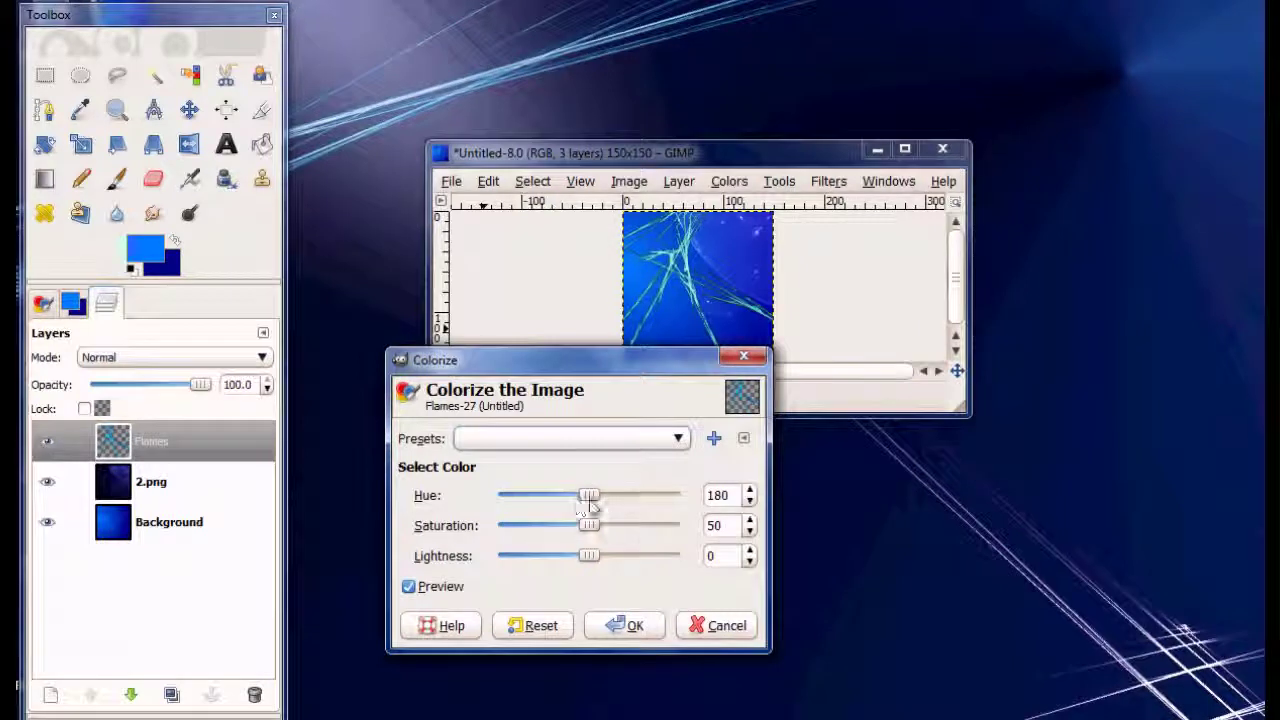
pyautogui.moveTo(591, 496); pyautogui.dragTo(681, 525)
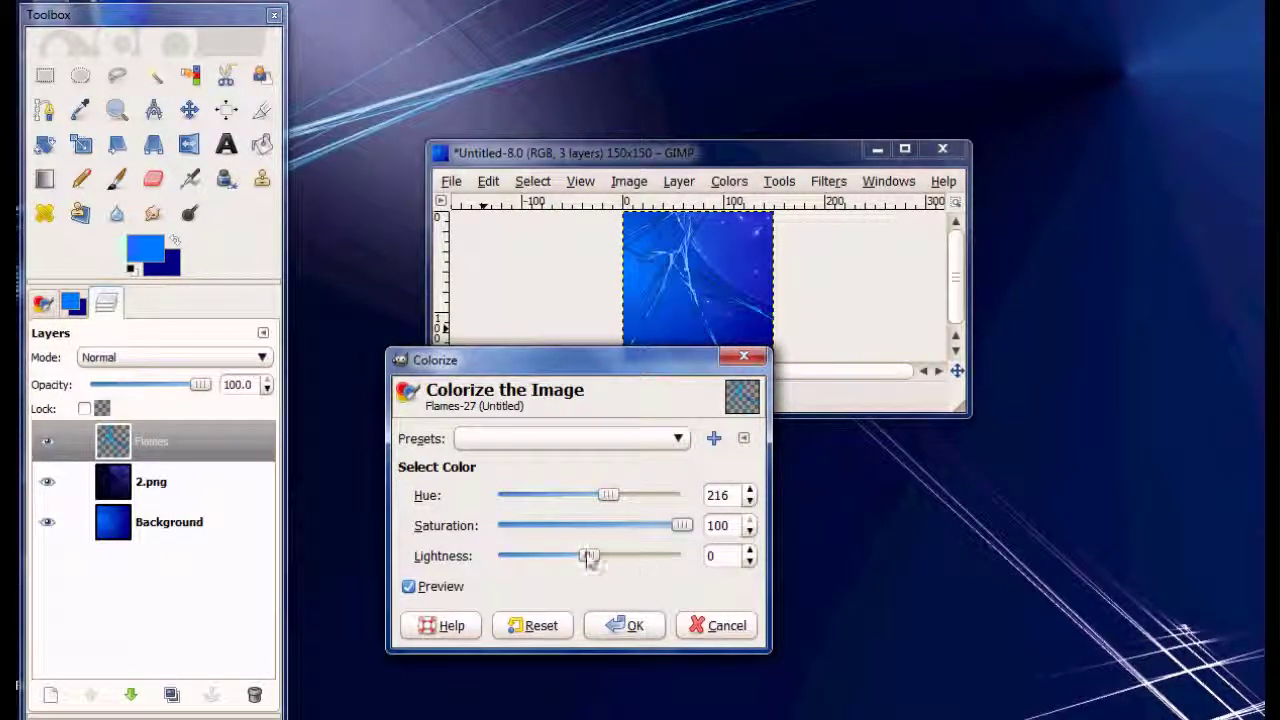
pyautogui.moveTo(589, 556)
pyautogui.mouseDown()
pyautogui.moveTo(563, 559)
pyautogui.moveTo(594, 557)
pyautogui.mouseUp()
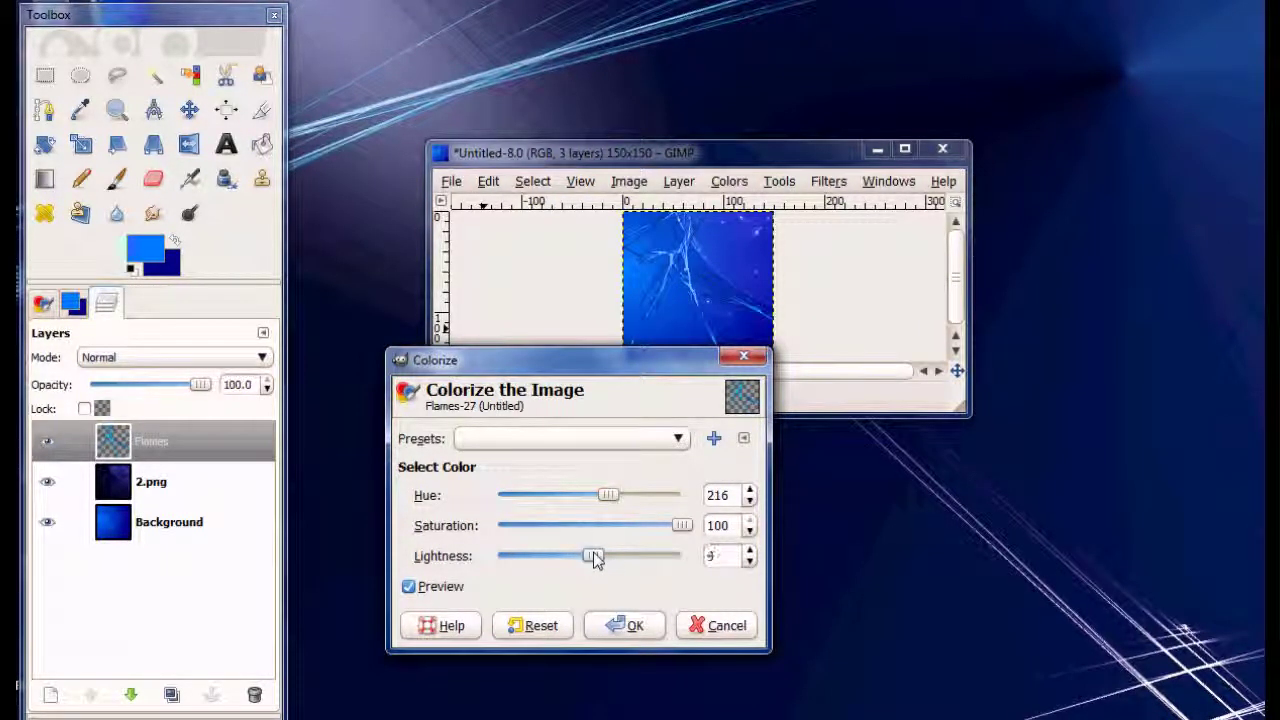
pyautogui.click(636, 634)
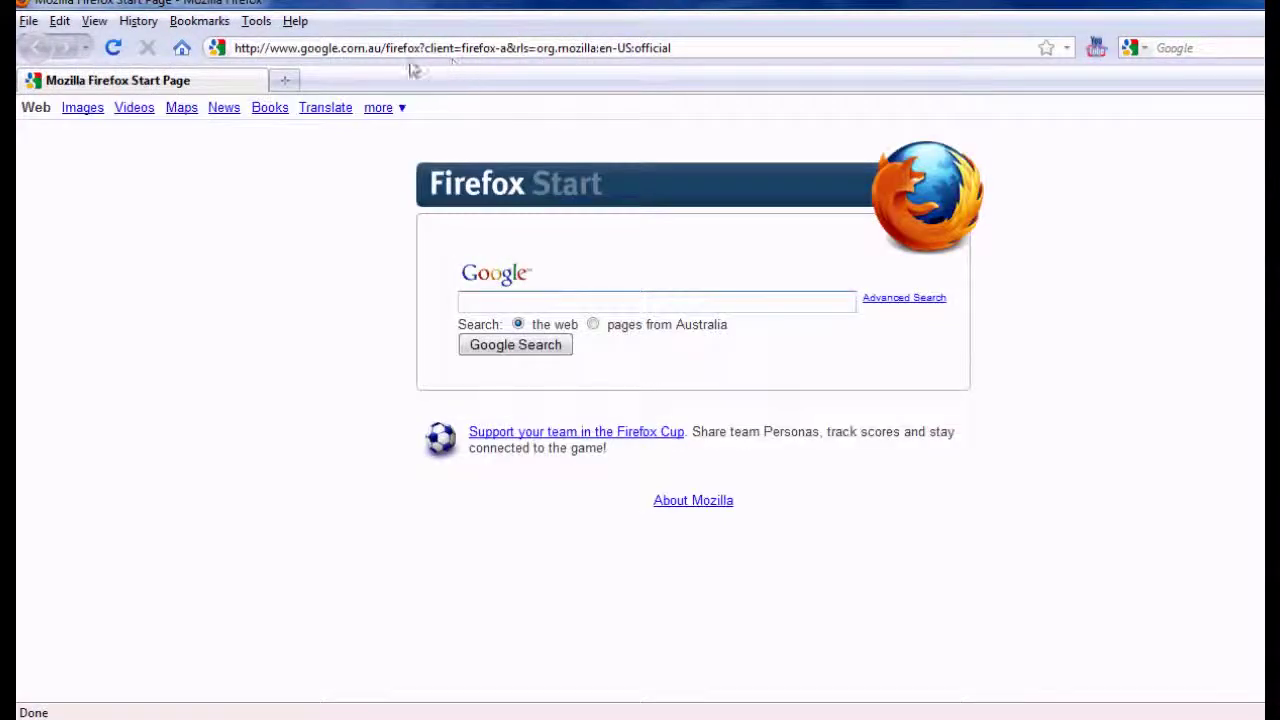
# Load cooltext.com in Firefox and choose the Alien Glow logo design.
pyautogui.click(372, 47)
pyautogui.write('cool')
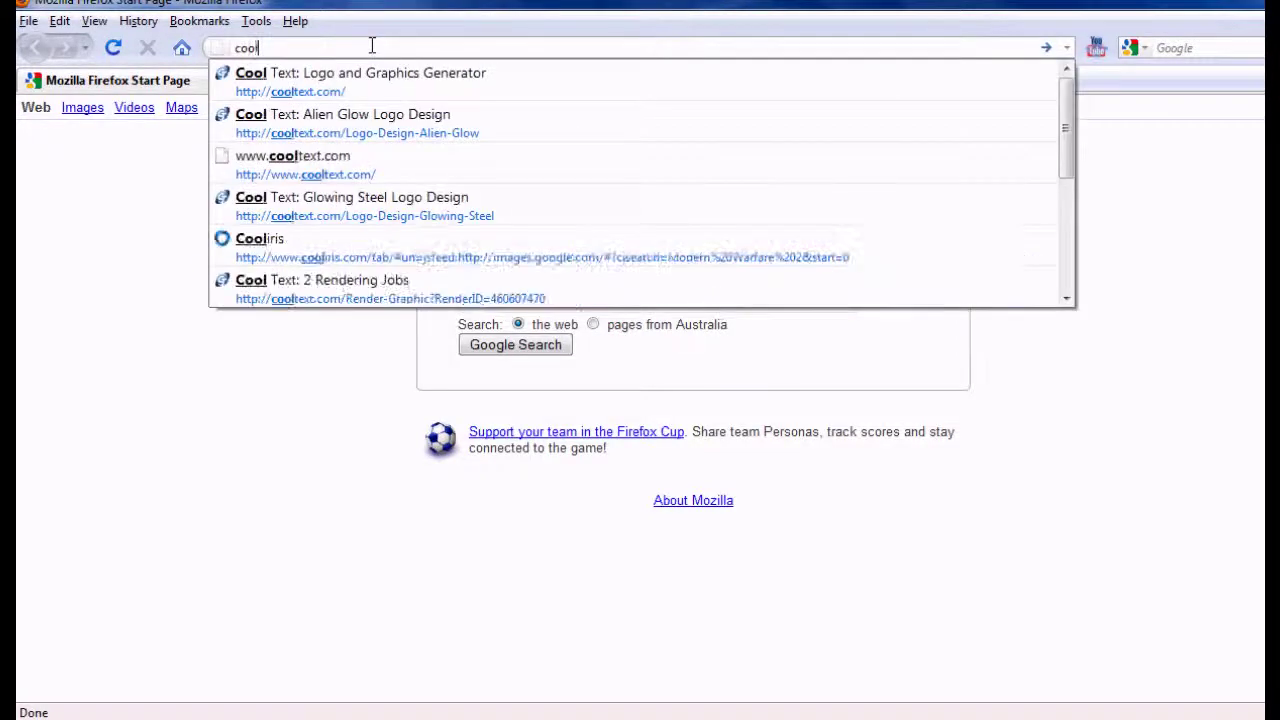
pyautogui.press('Down')
pyautogui.press('Return')
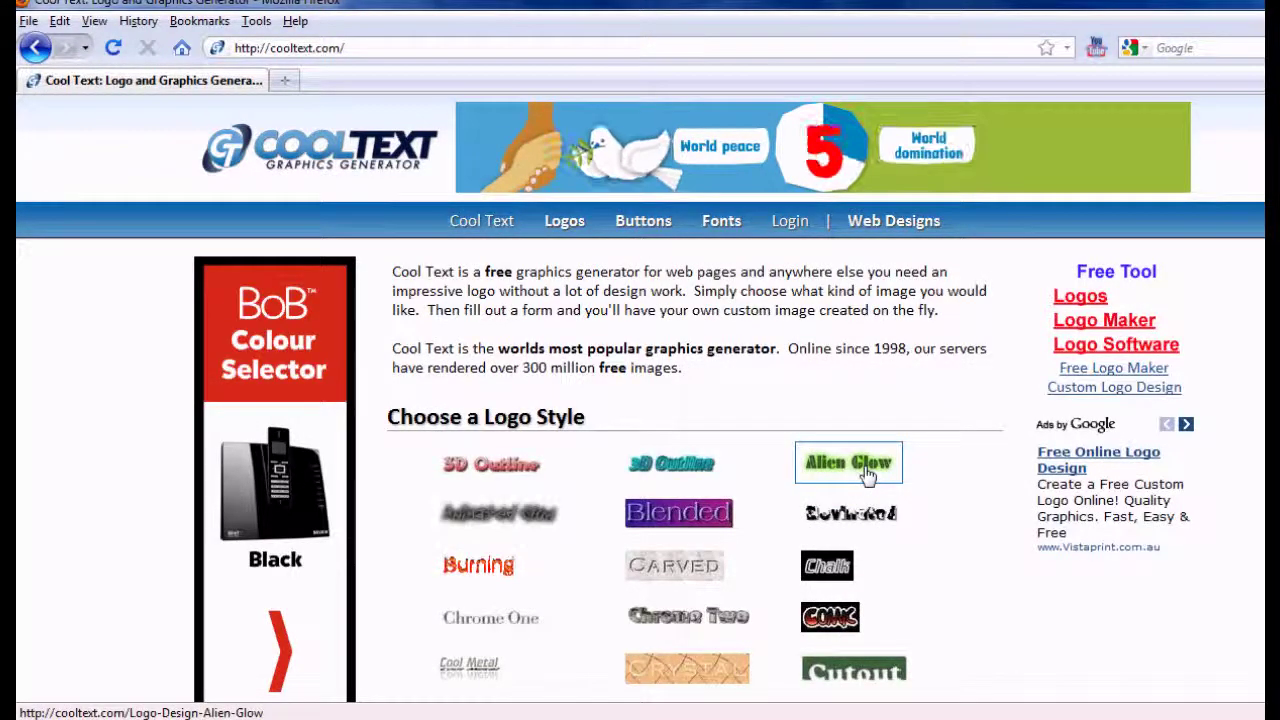
pyautogui.click(868, 476)
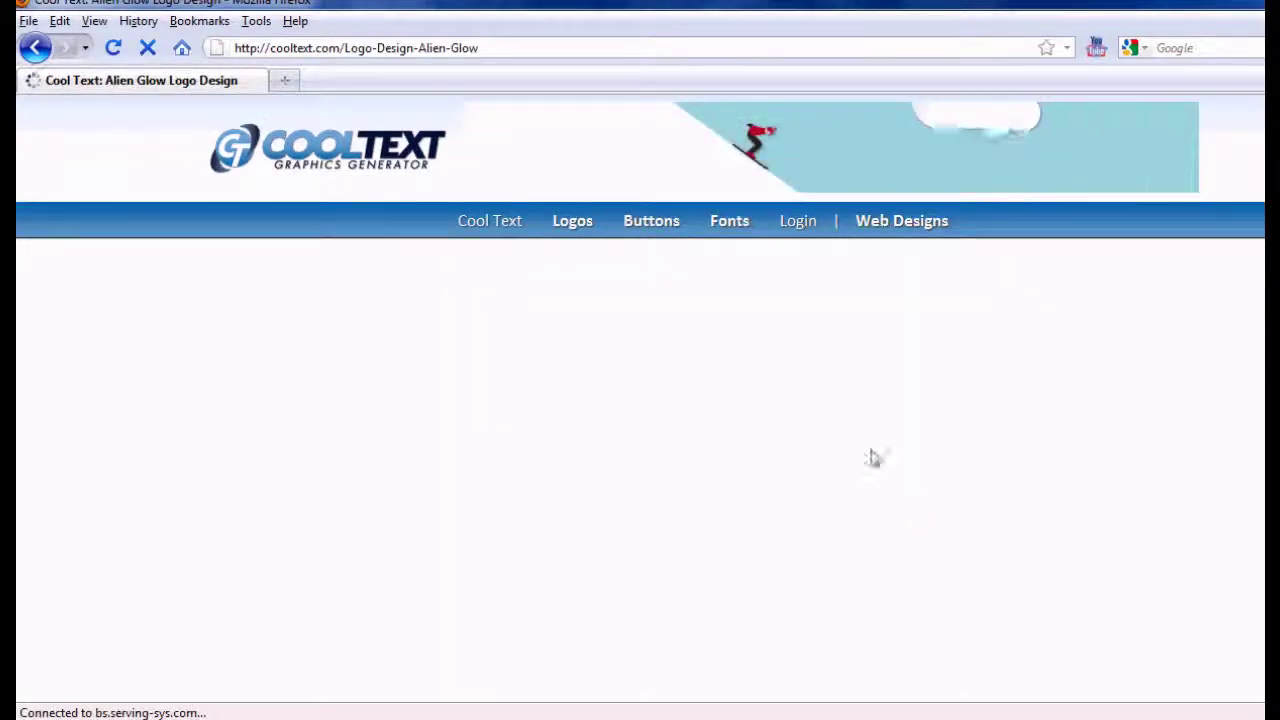
# Replace the logo text with the user's name and set the glow colour to blue 0064FA.
pyautogui.scroll(-5, 700, 445)
pyautogui.scroll(3, 640, 337)
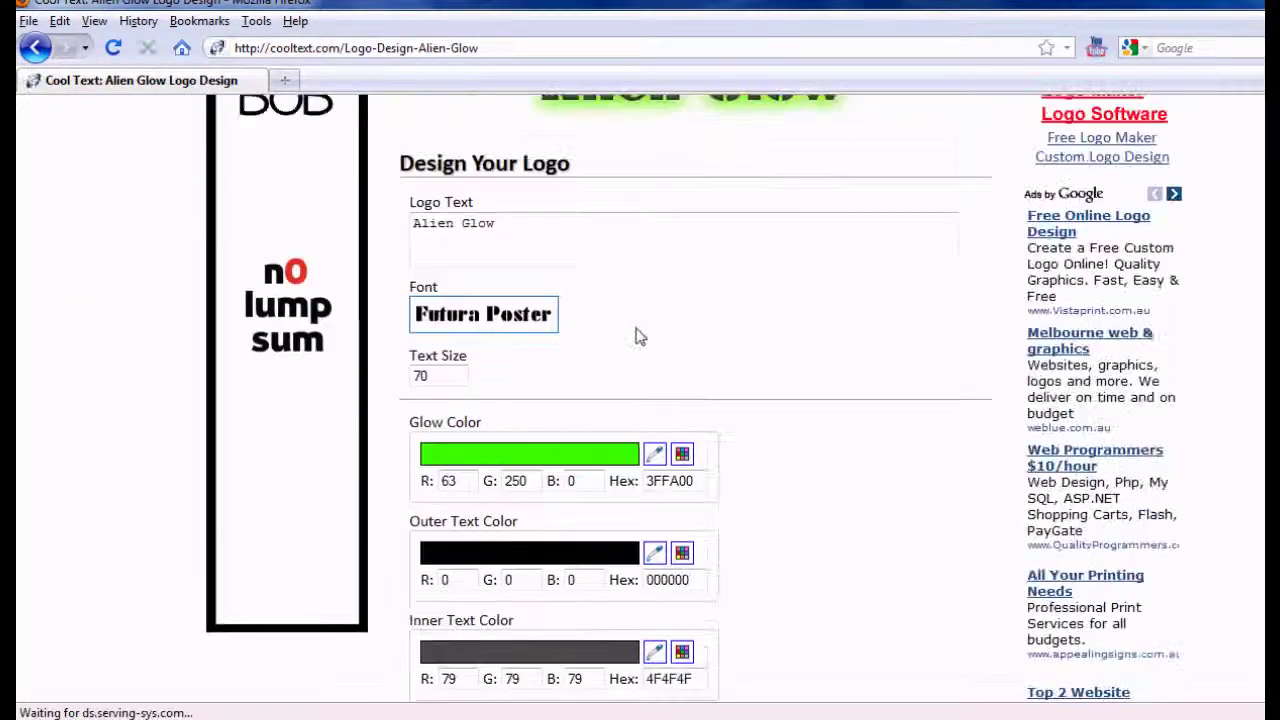
pyautogui.moveTo(505, 340); pyautogui.dragTo(387, 315)
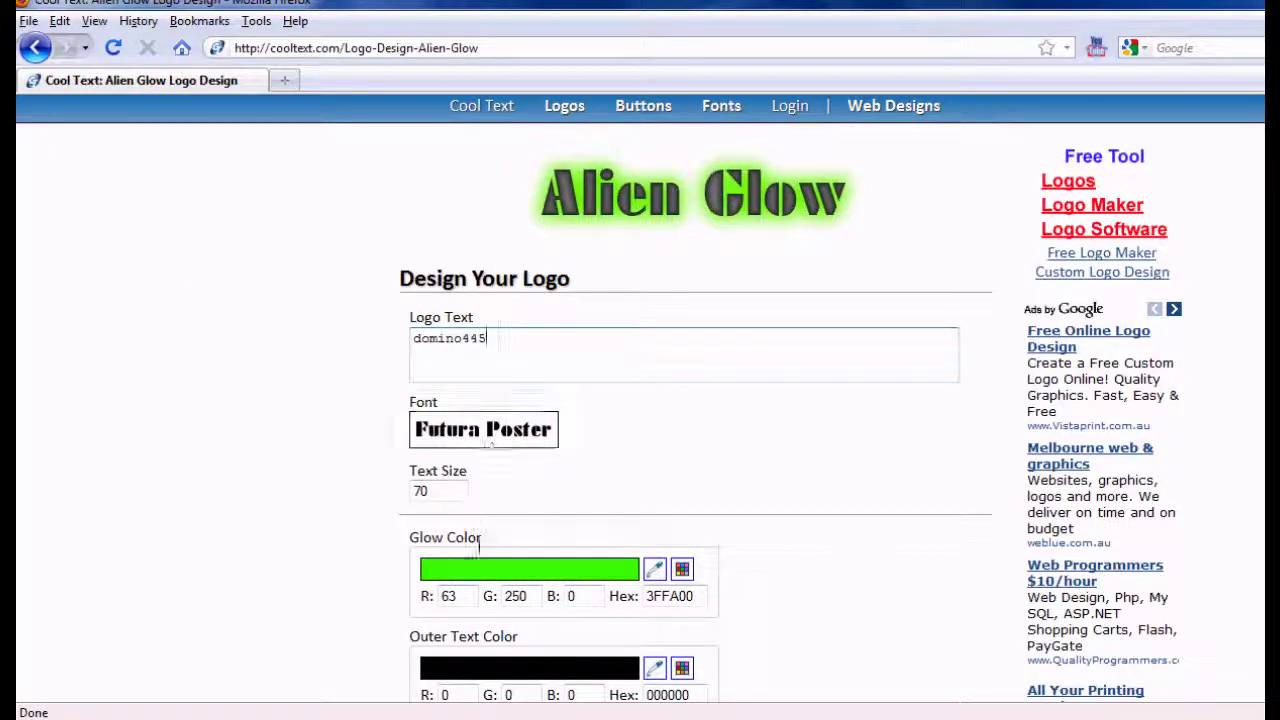
pyautogui.click(486, 570)
pyautogui.scroll(-3, 535, 570)
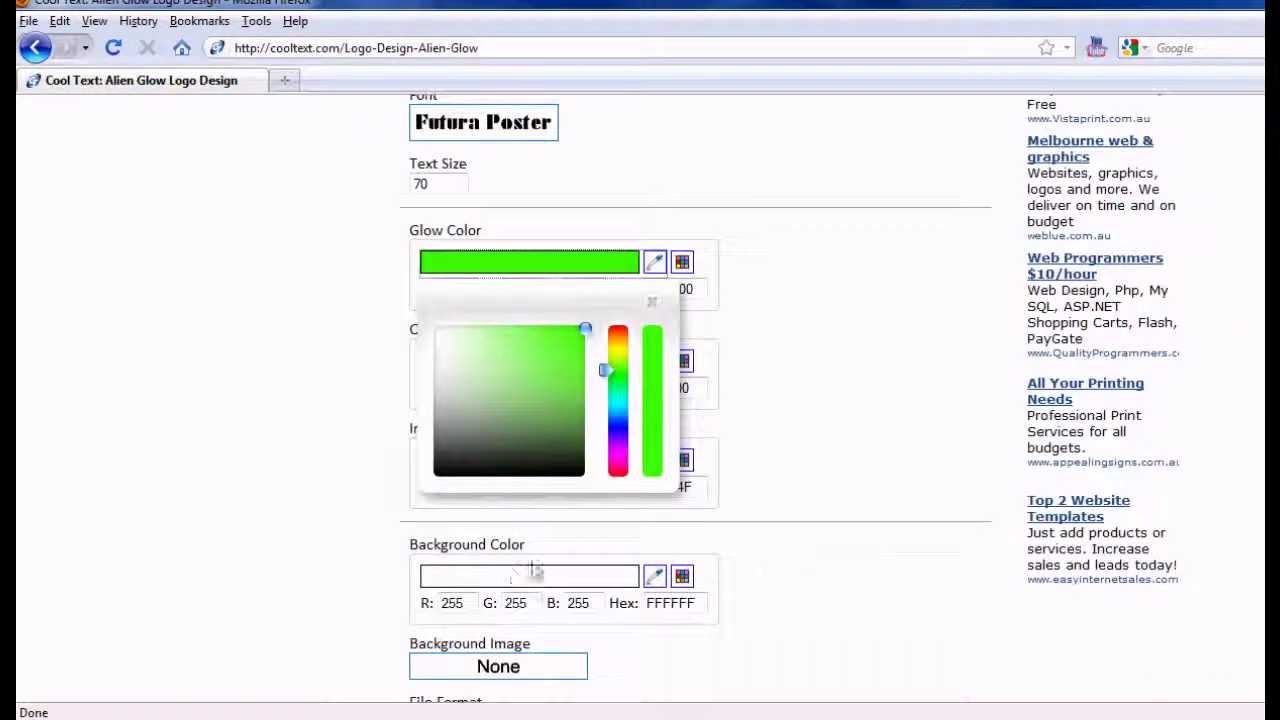
pyautogui.click(620, 418)
pyautogui.click(652, 302)
pyautogui.scroll(3, 468, 455)
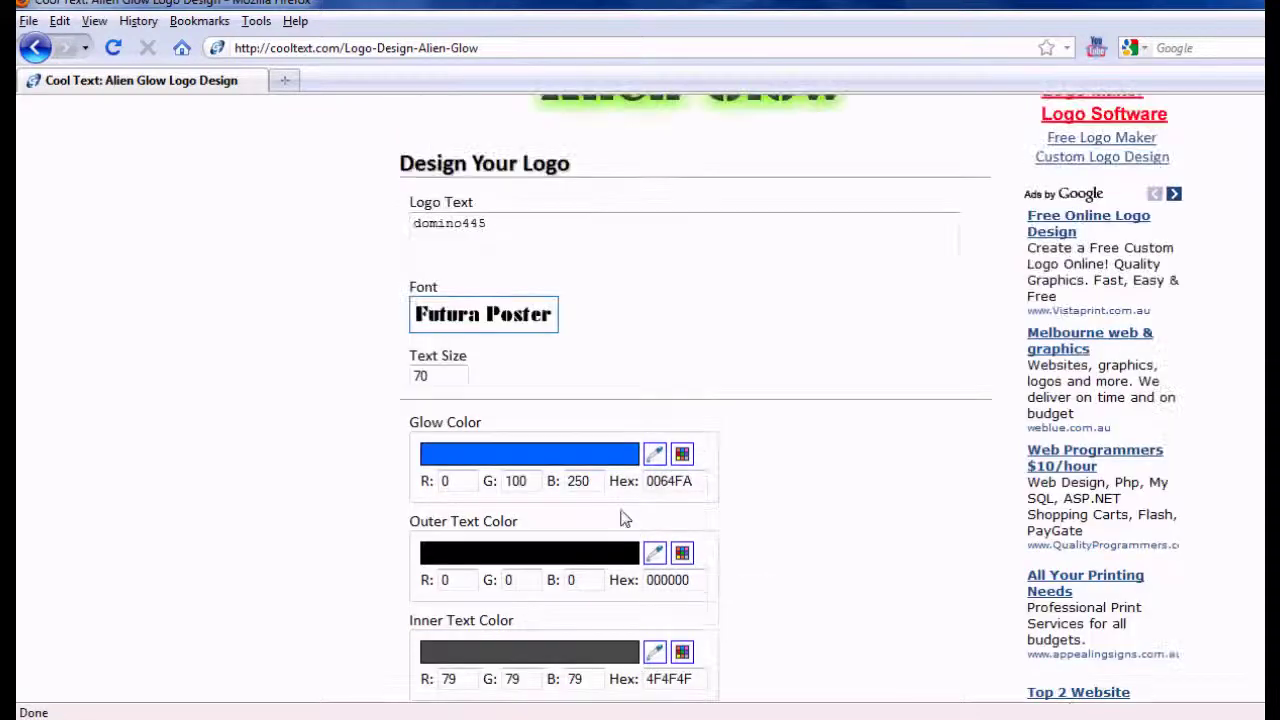
pyautogui.click(469, 430)
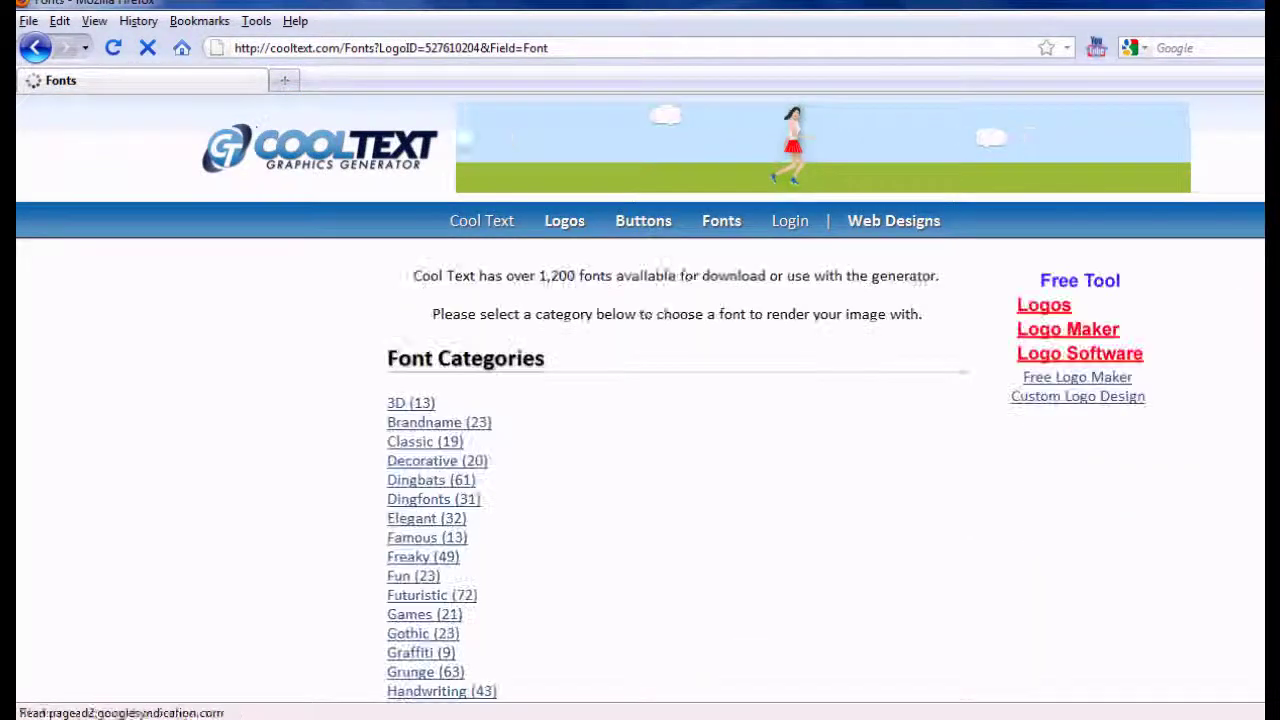
# Pick Jumbo from the Modern font category as the logo font.
pyautogui.scroll(-5, 465, 445)
pyautogui.scroll(-2, 440, 548)
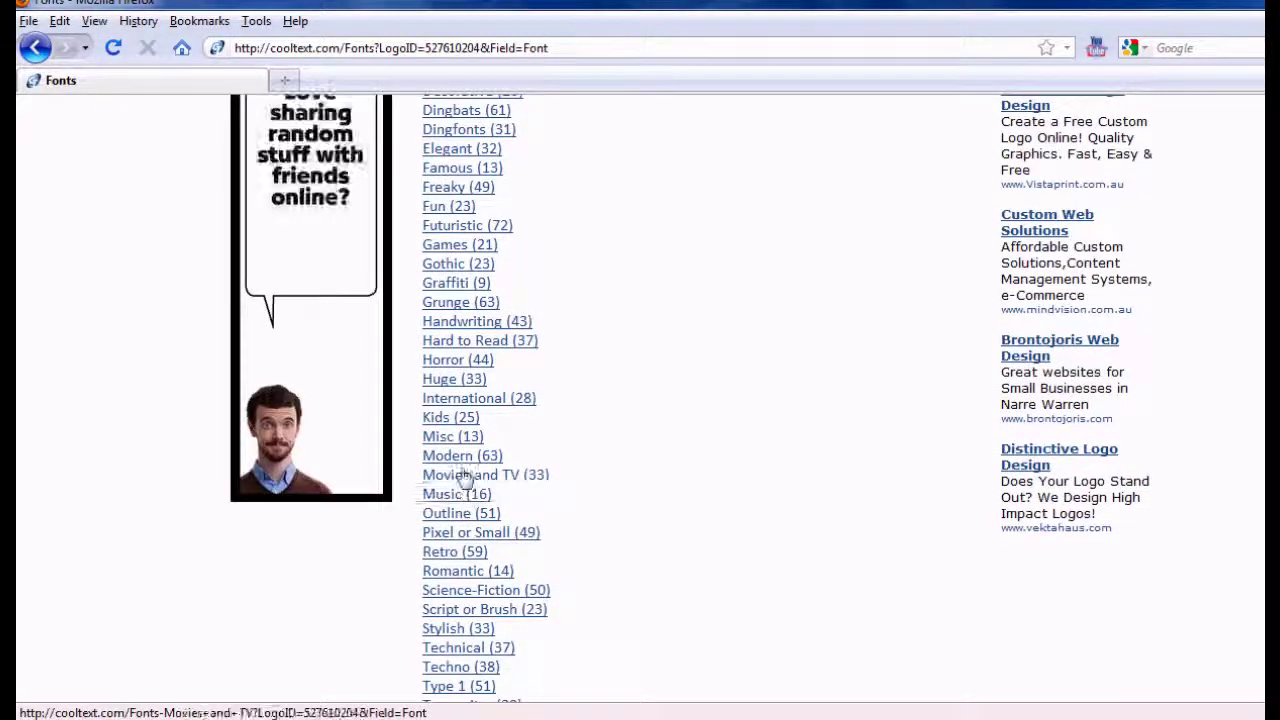
pyautogui.click(465, 460)
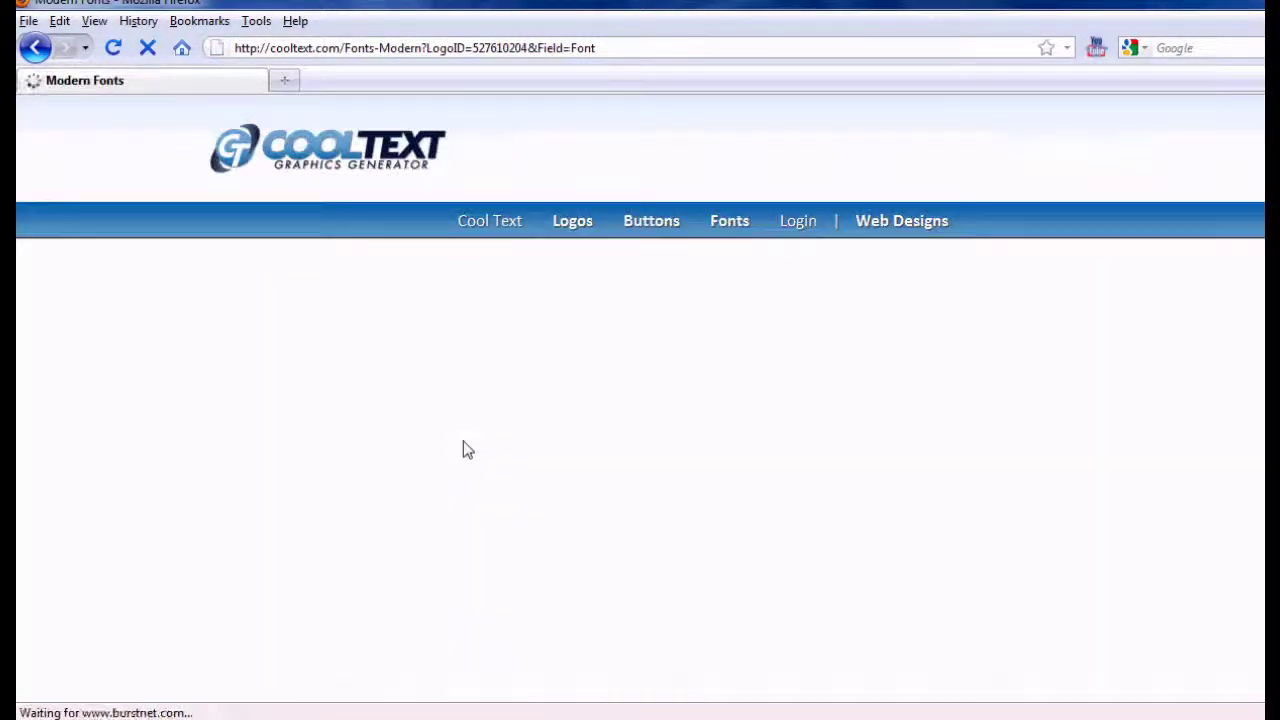
pyautogui.scroll(-4, 866, 409)
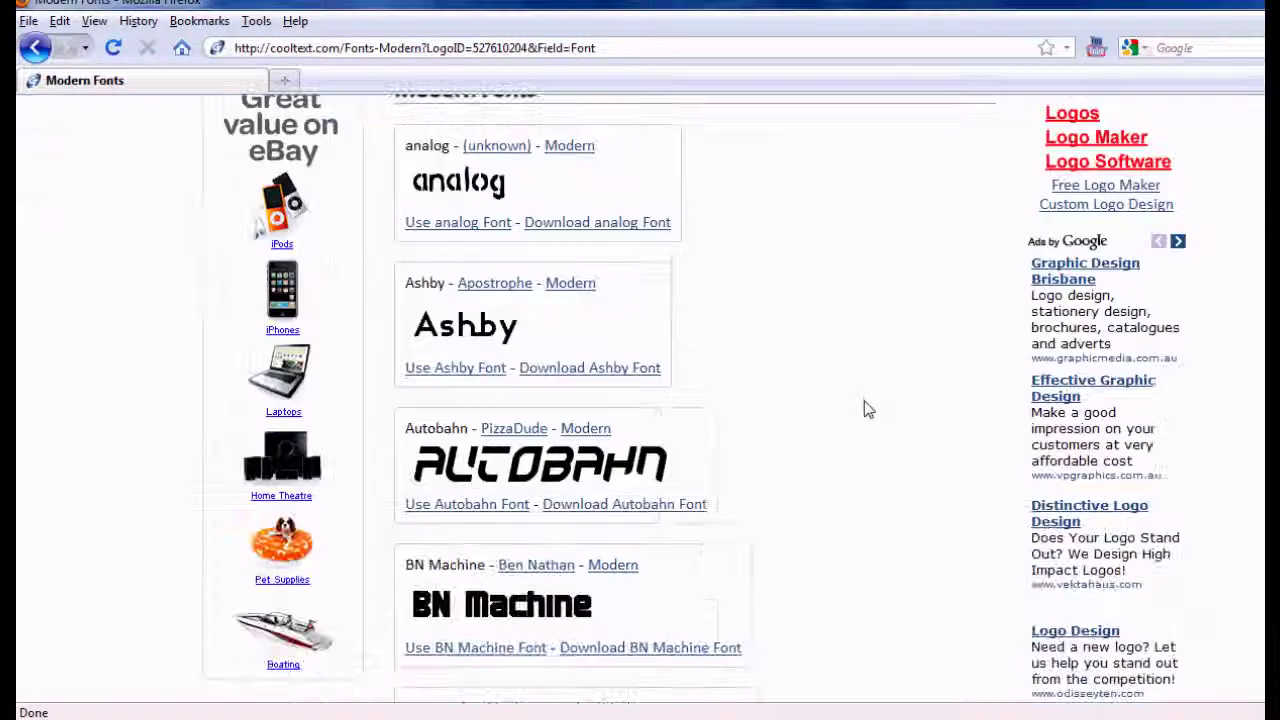
pyautogui.scroll(-7, 667, 540)
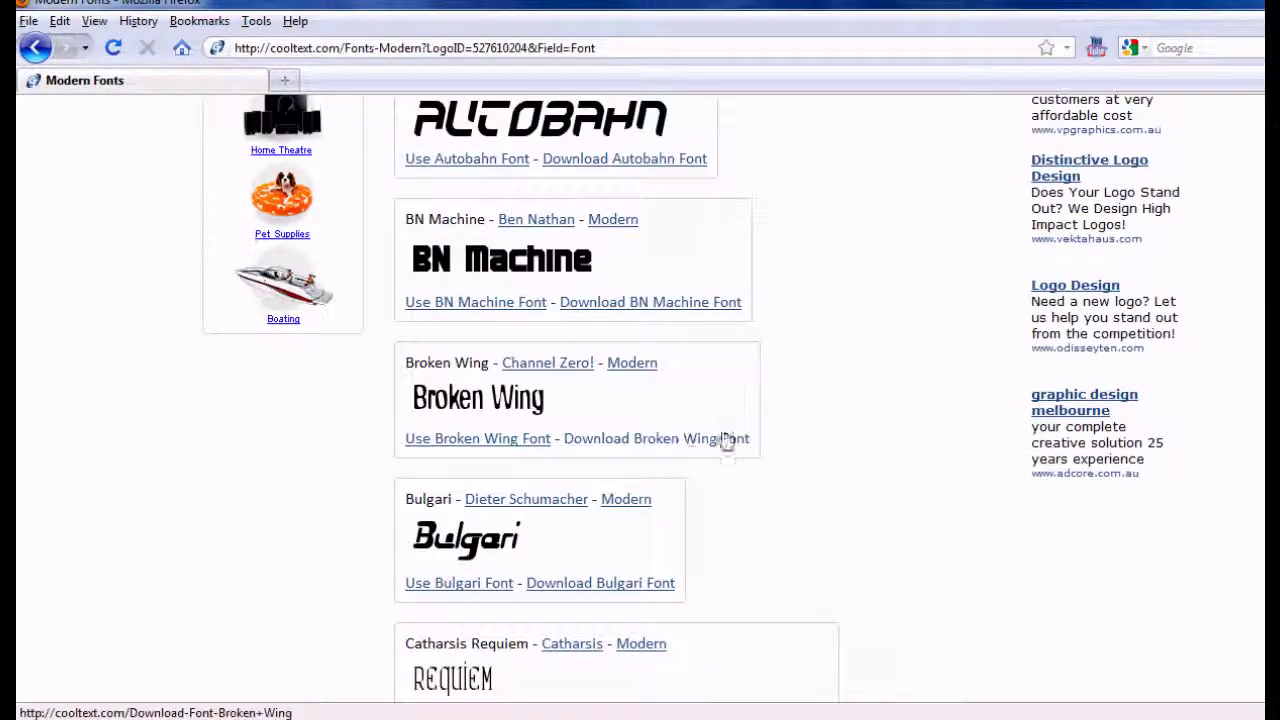
pyautogui.scroll(-2, 757, 431)
pyautogui.scroll(-7, 757, 431)
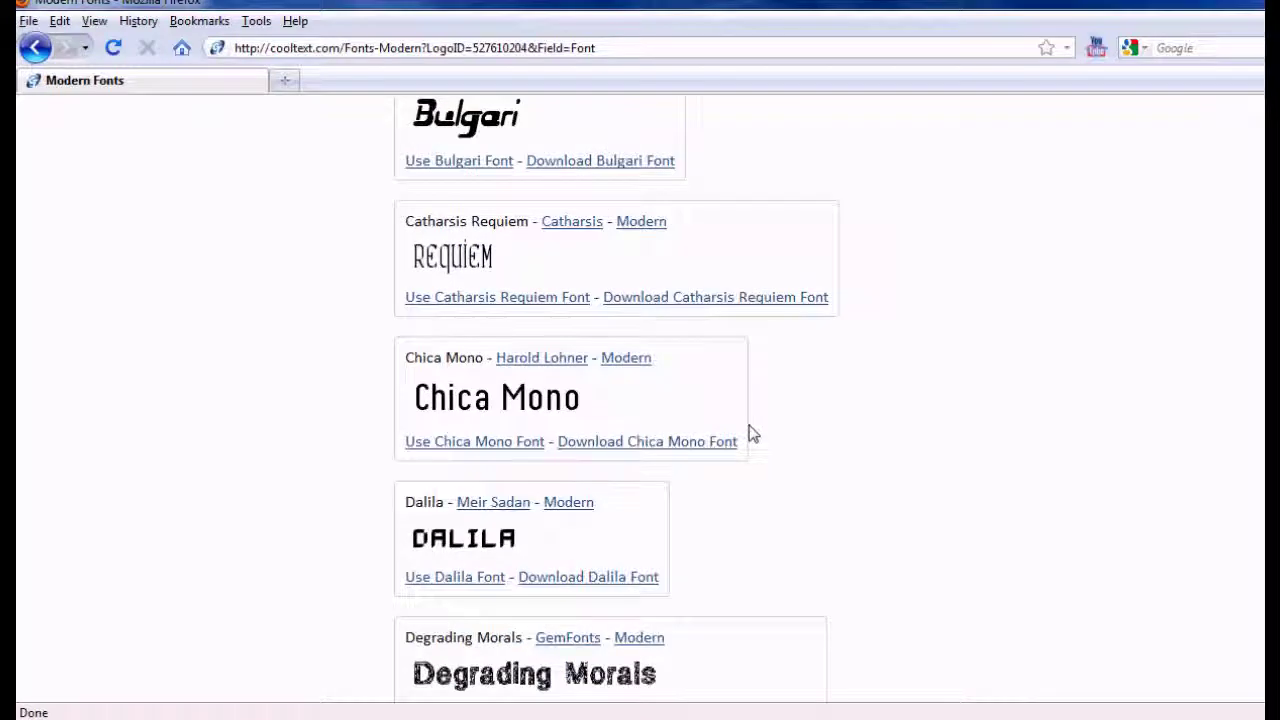
pyautogui.scroll(-11, 752, 432)
pyautogui.scroll(-20, 752, 432)
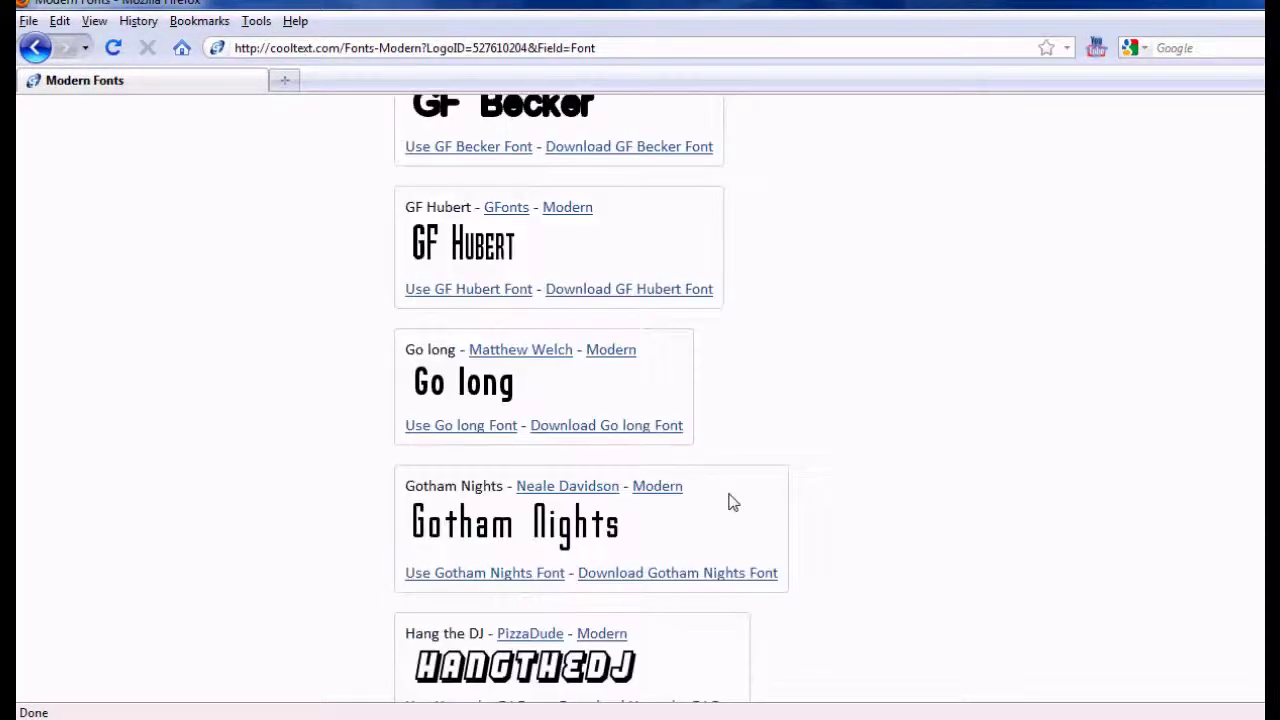
pyautogui.scroll(-15, 723, 508)
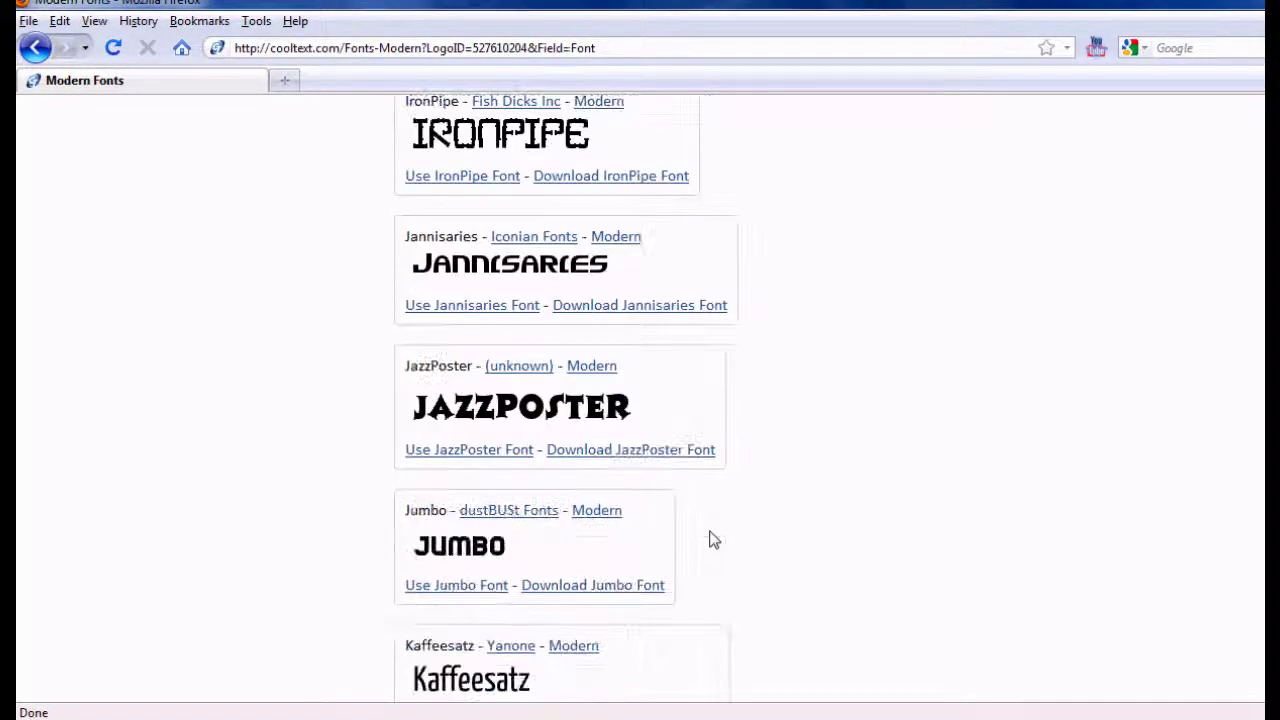
pyautogui.click(473, 594)
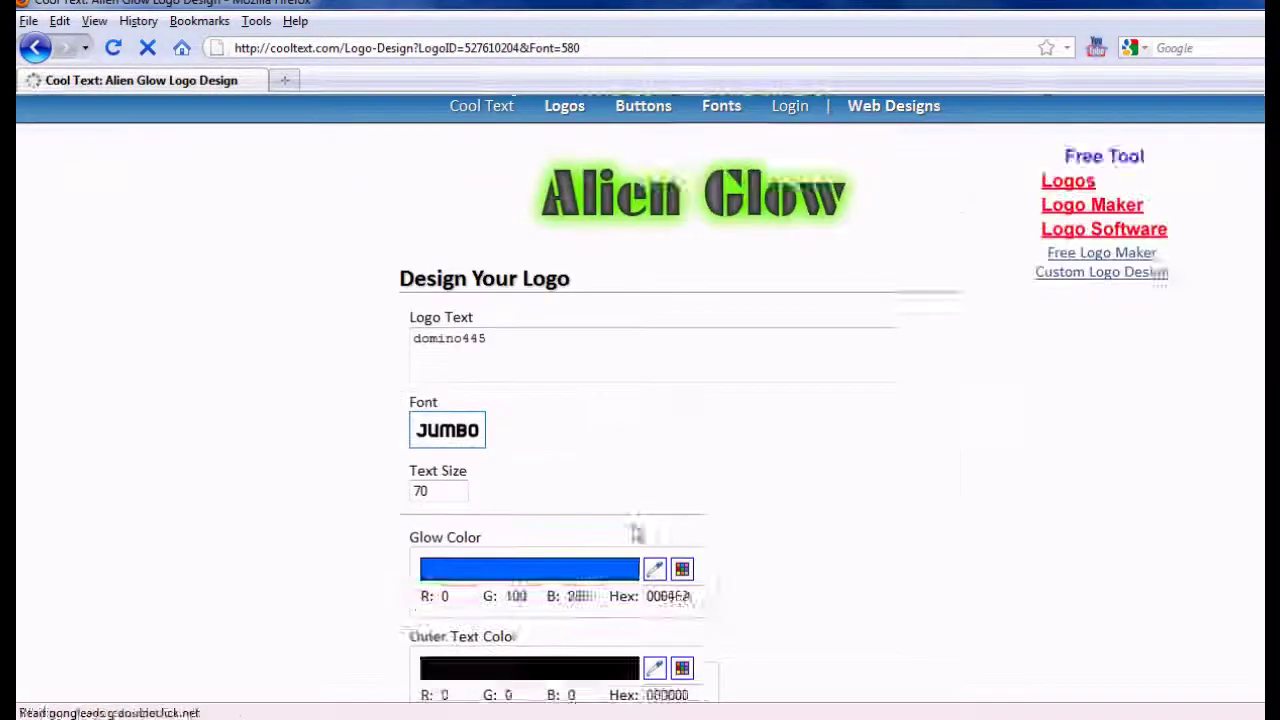
# Keep transparent PNG as the output format and render the logo.
pyautogui.scroll(-7, 634, 531)
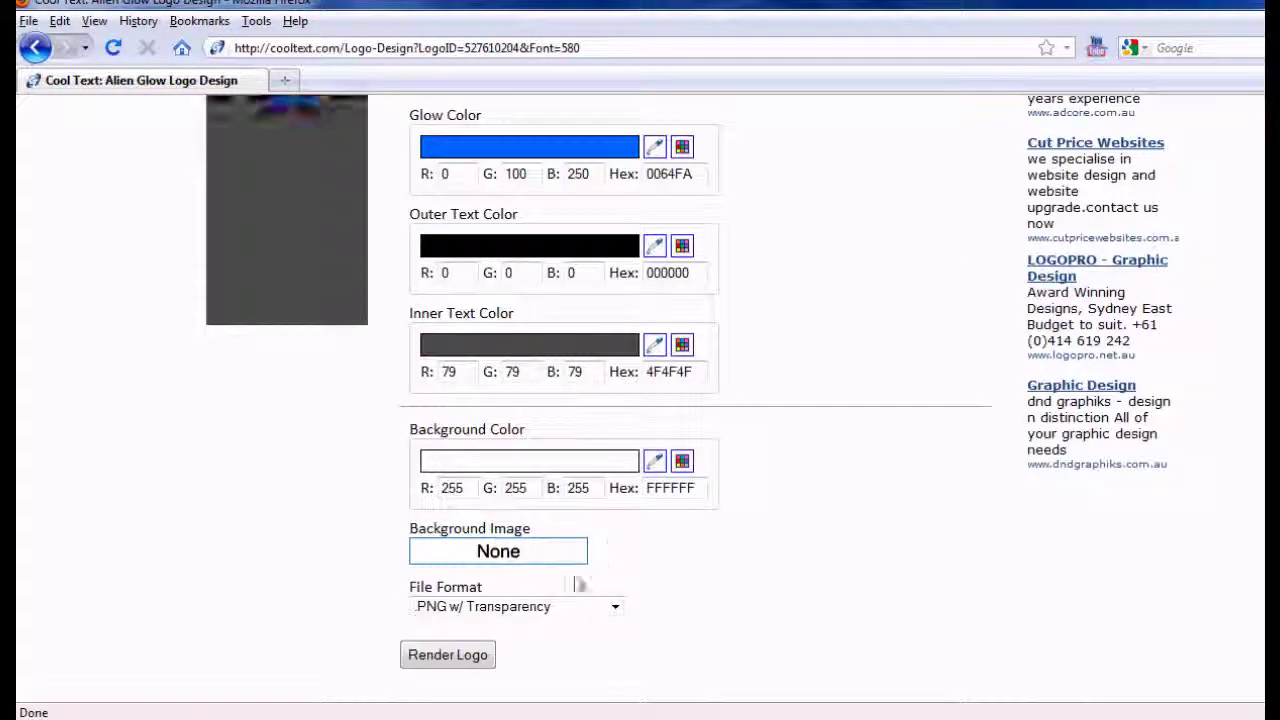
pyautogui.click(516, 610)
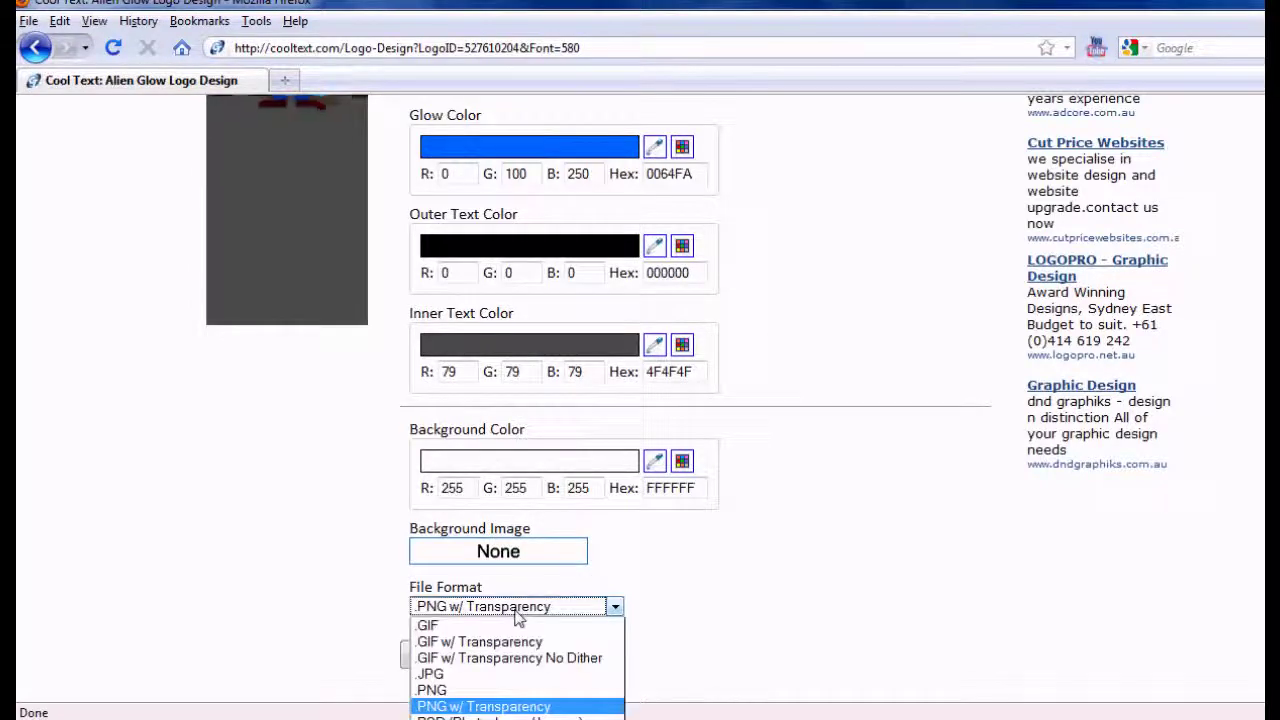
pyautogui.click(483, 706)
pyautogui.scroll(-3, 680, 460)
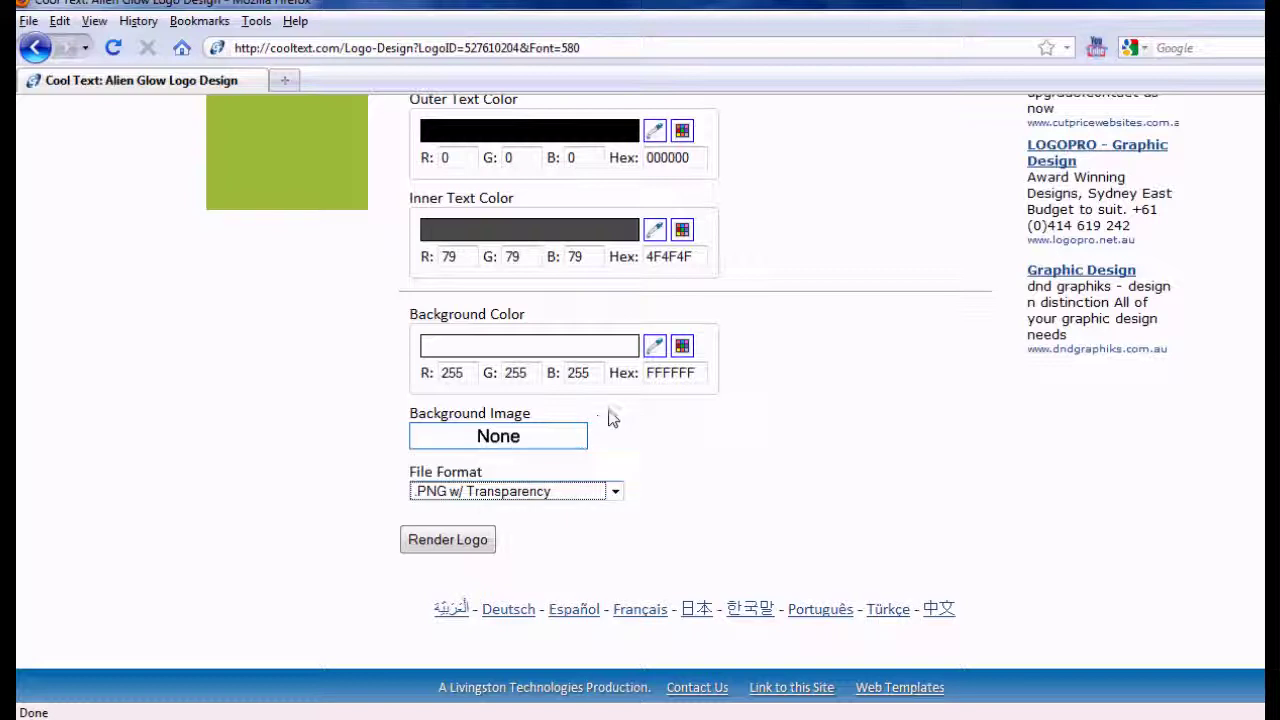
pyautogui.click(550, 492)
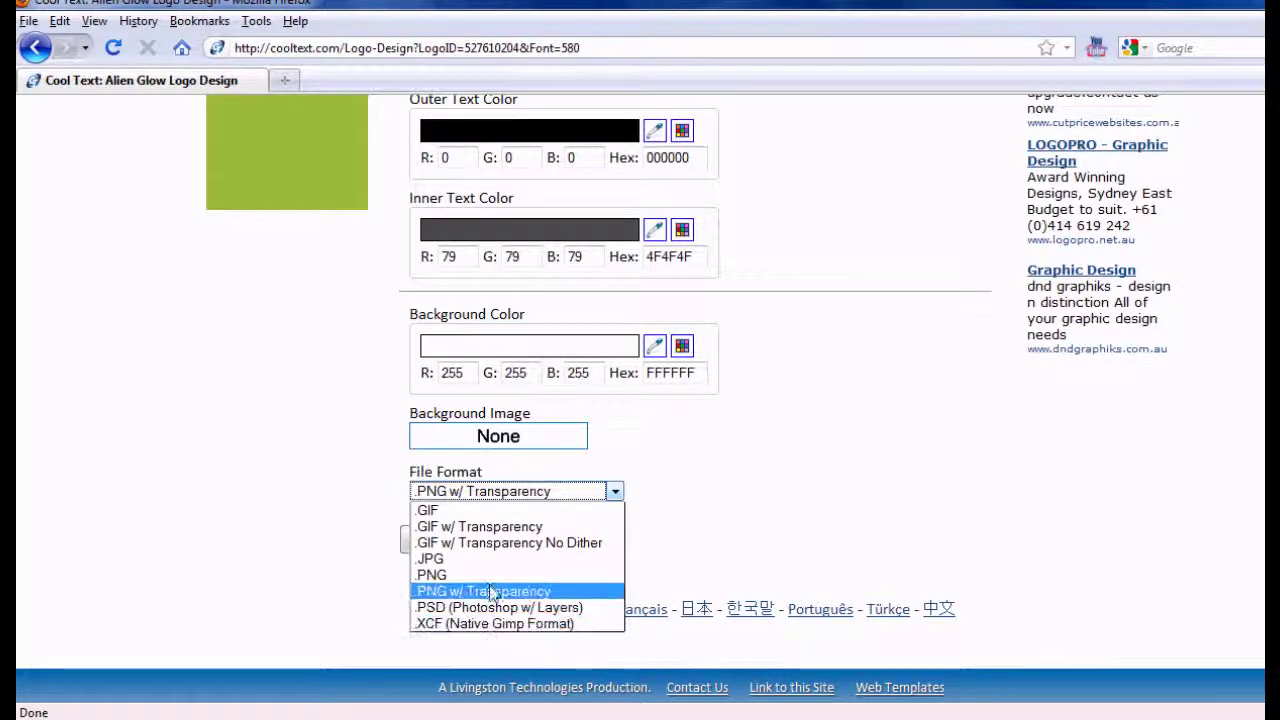
pyautogui.click(482, 497)
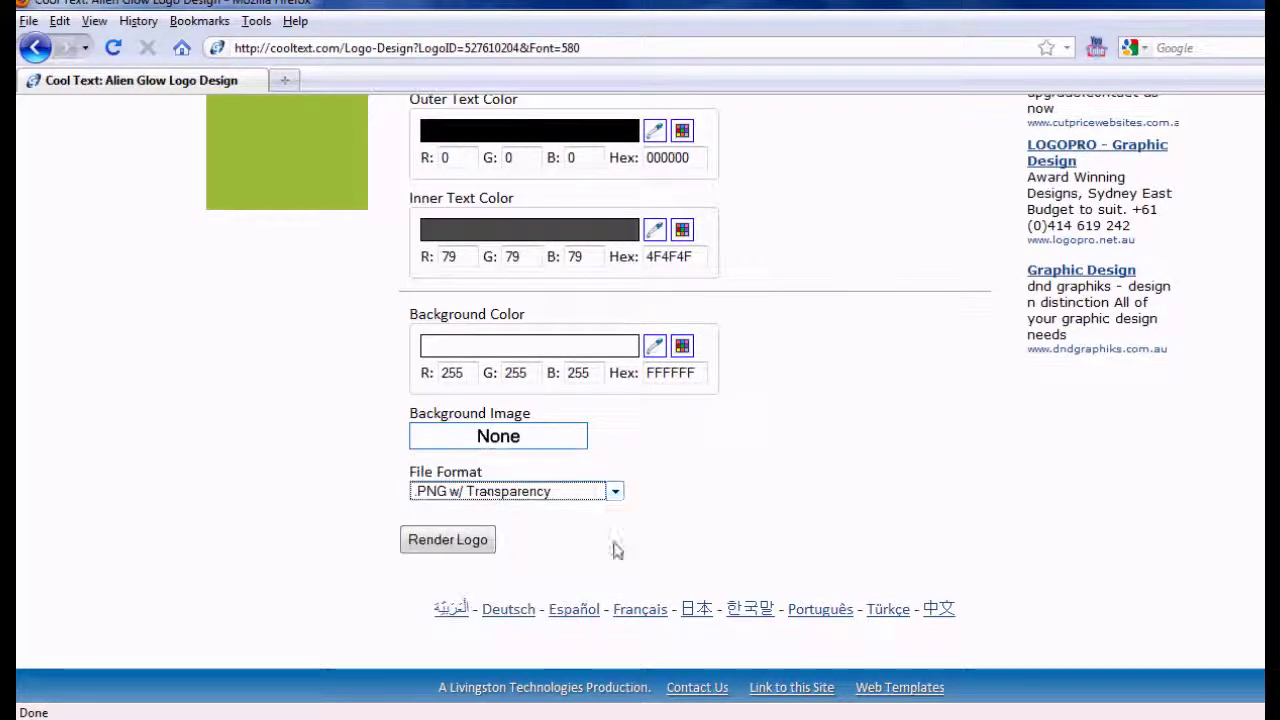
pyautogui.click(460, 545)
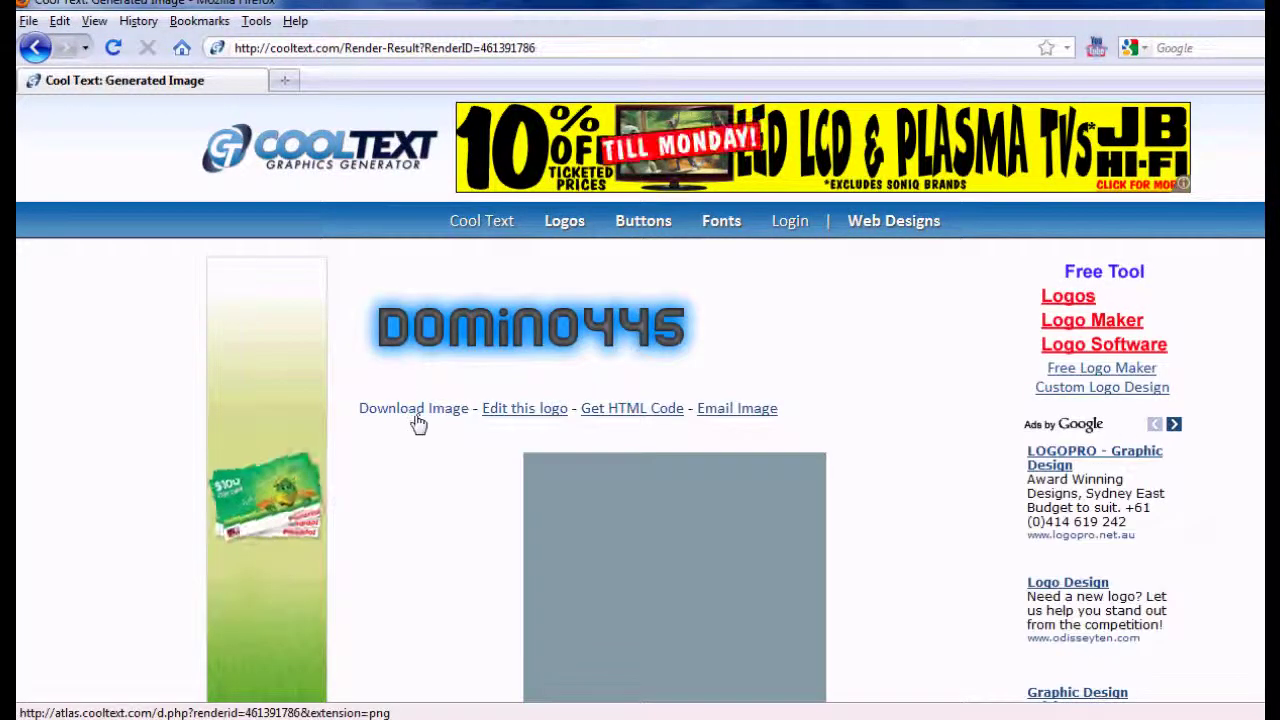
# Download and save the logo as cooltext461391786.png, then close the Downloads list.
pyautogui.click(416, 414)
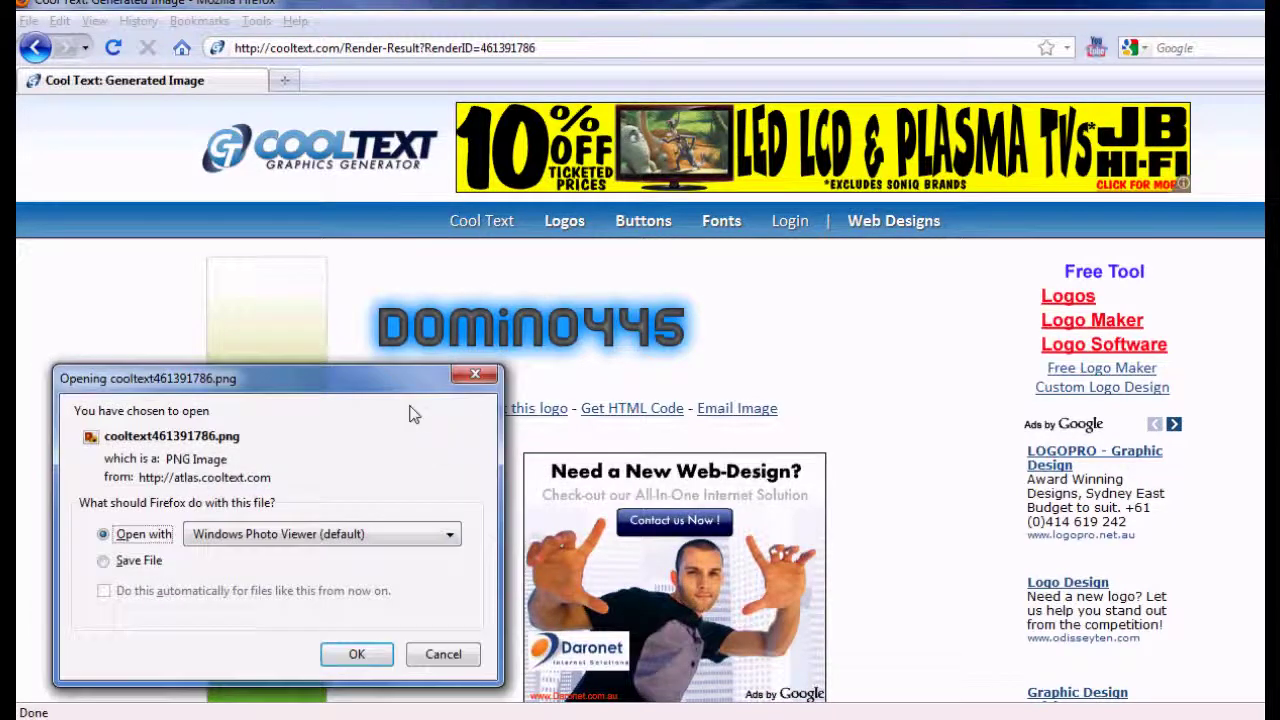
pyautogui.click(137, 566)
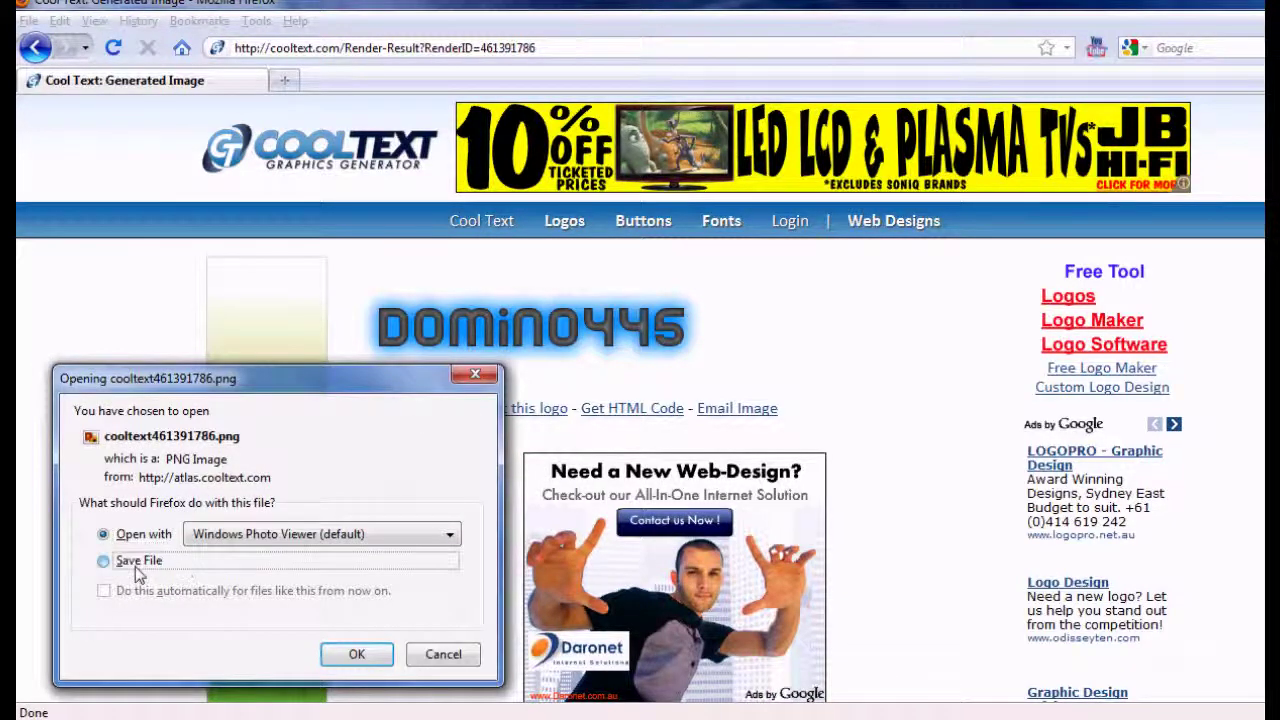
pyautogui.click(360, 648)
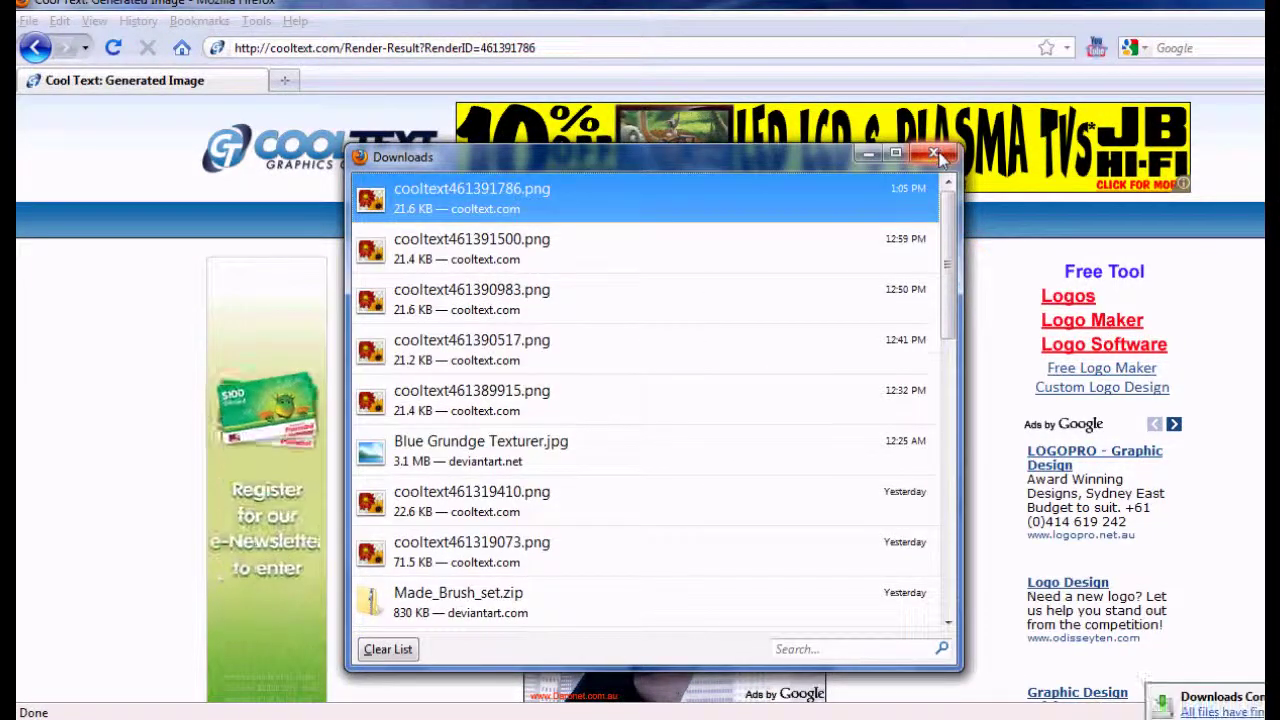
pyautogui.doubleClick(933, 155)
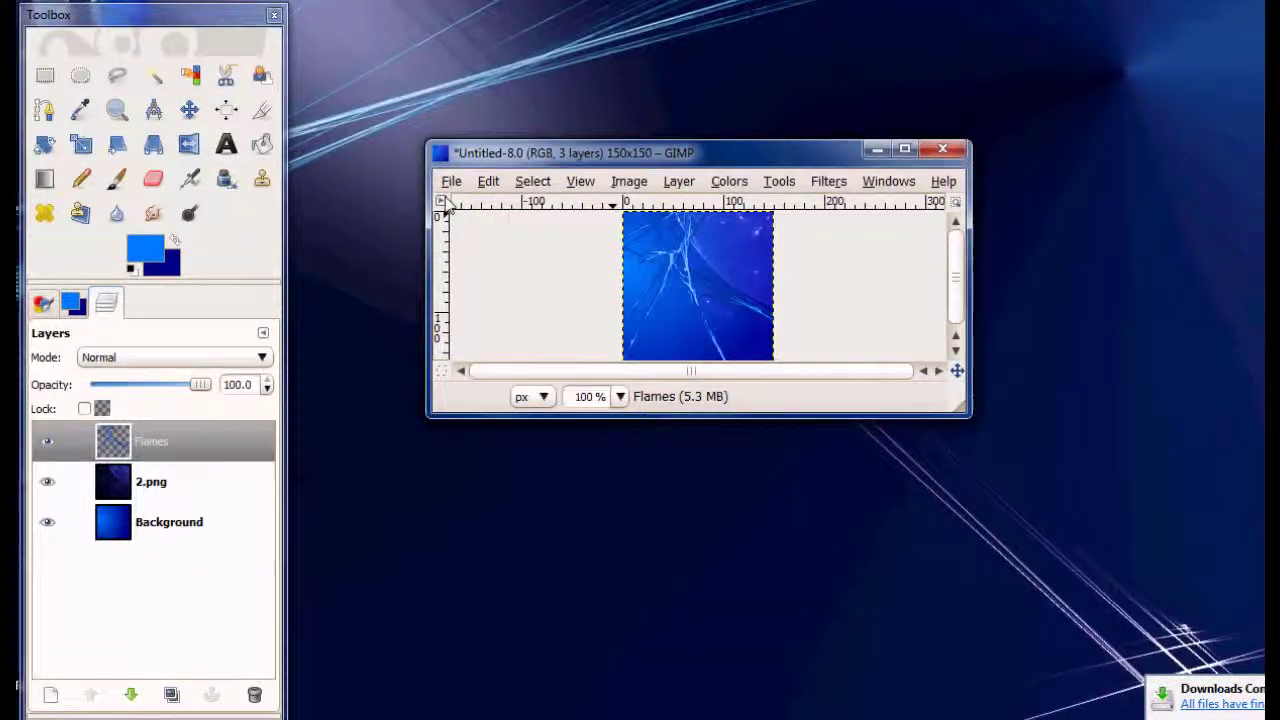
# Open cooltext461391786.png from Downloads as a new layer.
pyautogui.click(451, 181)
pyautogui.click(474, 270)
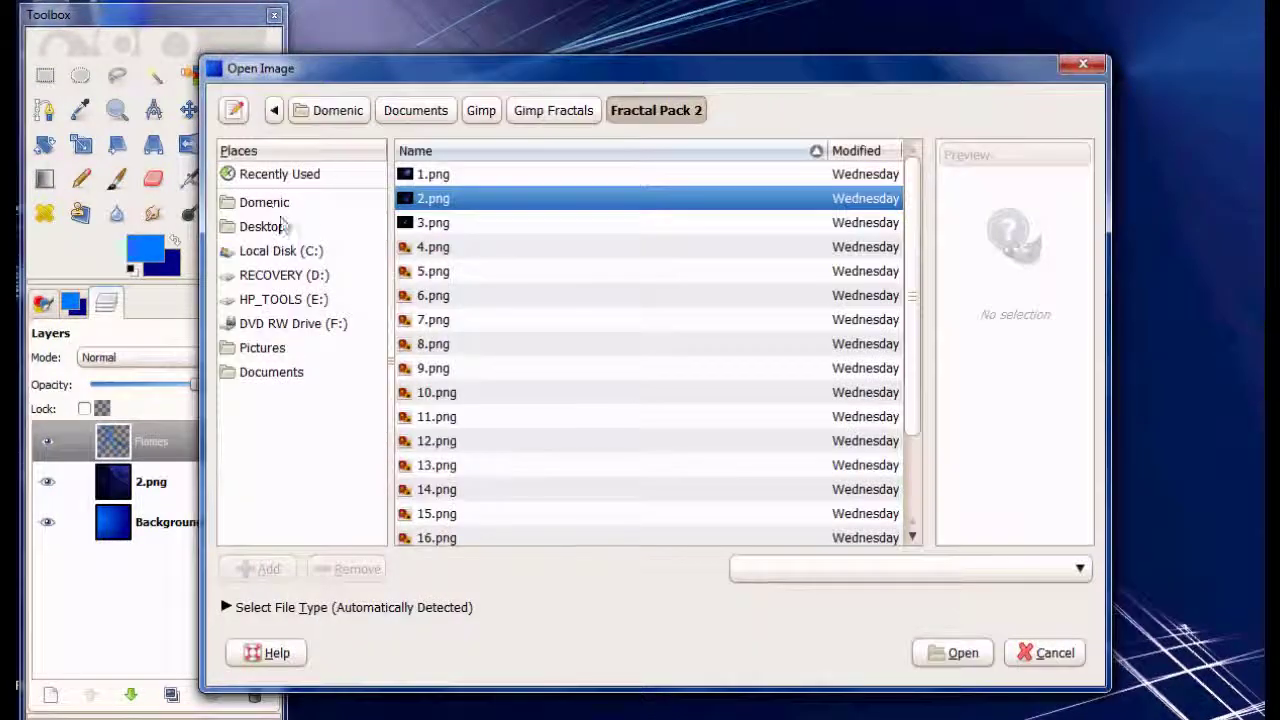
pyautogui.click(266, 203)
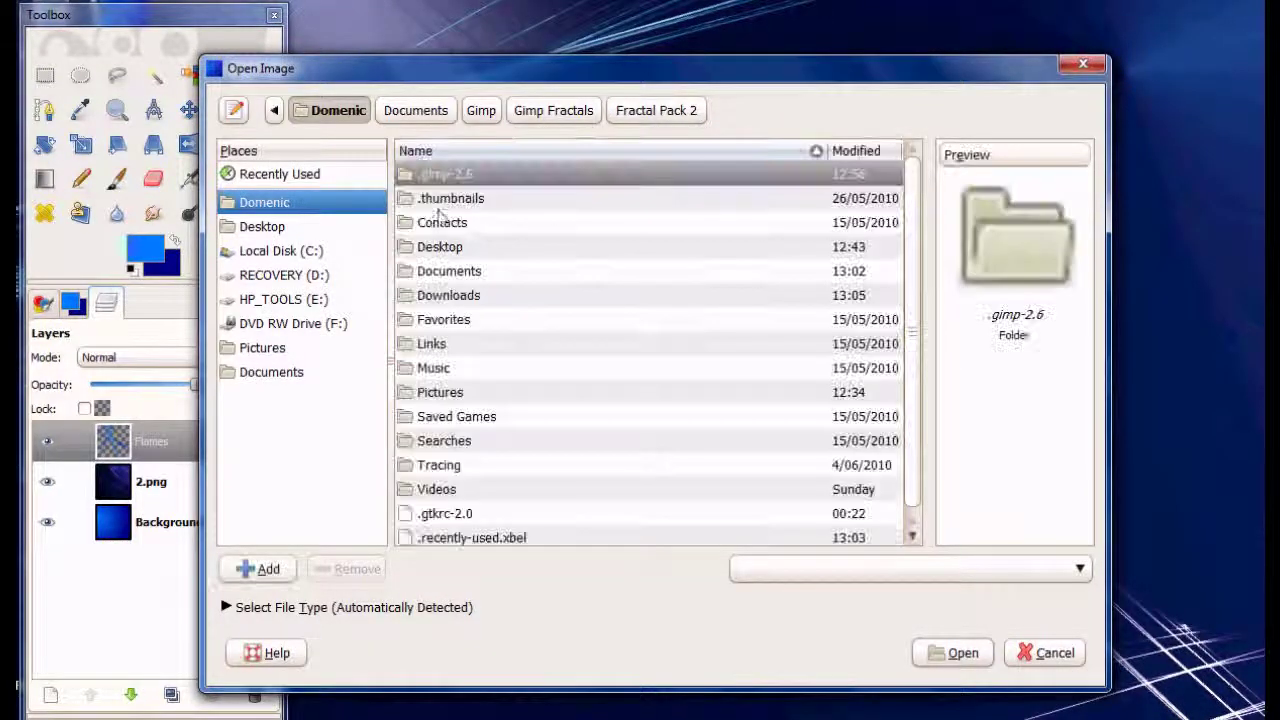
pyautogui.doubleClick(462, 293)
pyautogui.press('Down')
pyautogui.press('Down')
pyautogui.press('Down')
pyautogui.press('Down')
pyautogui.press('Down')
pyautogui.press('Down')
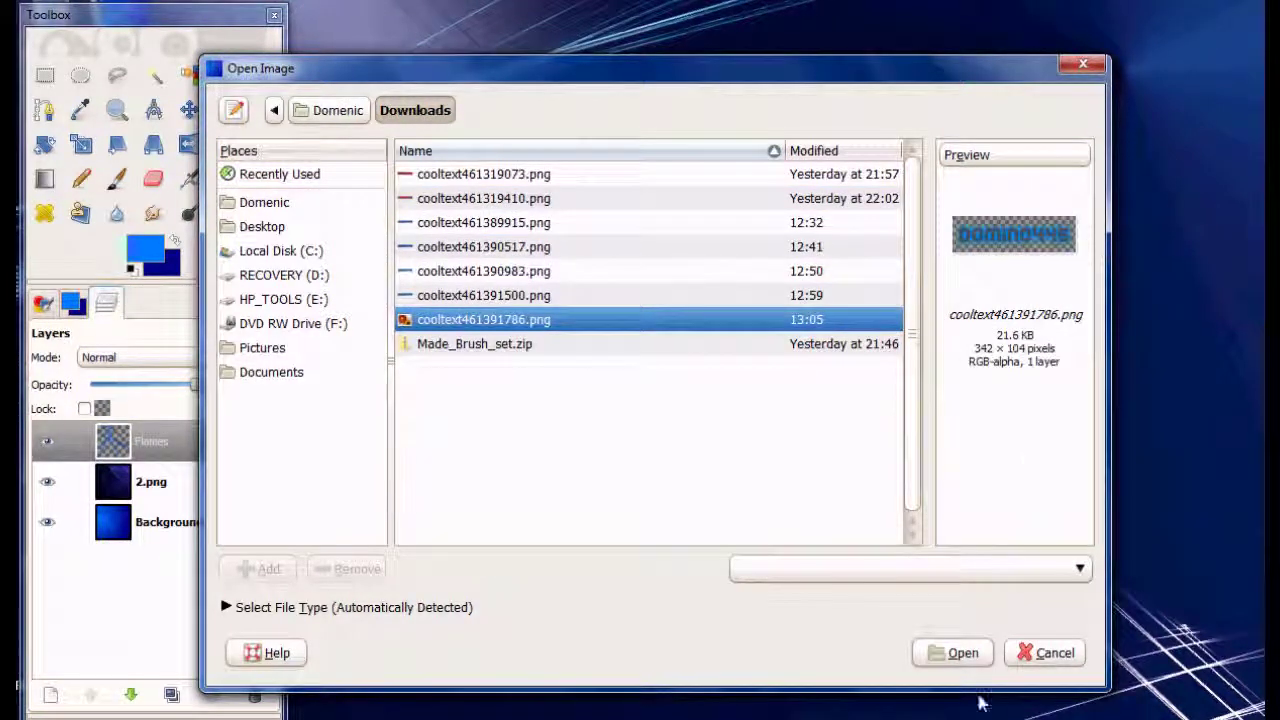
pyautogui.click(950, 652)
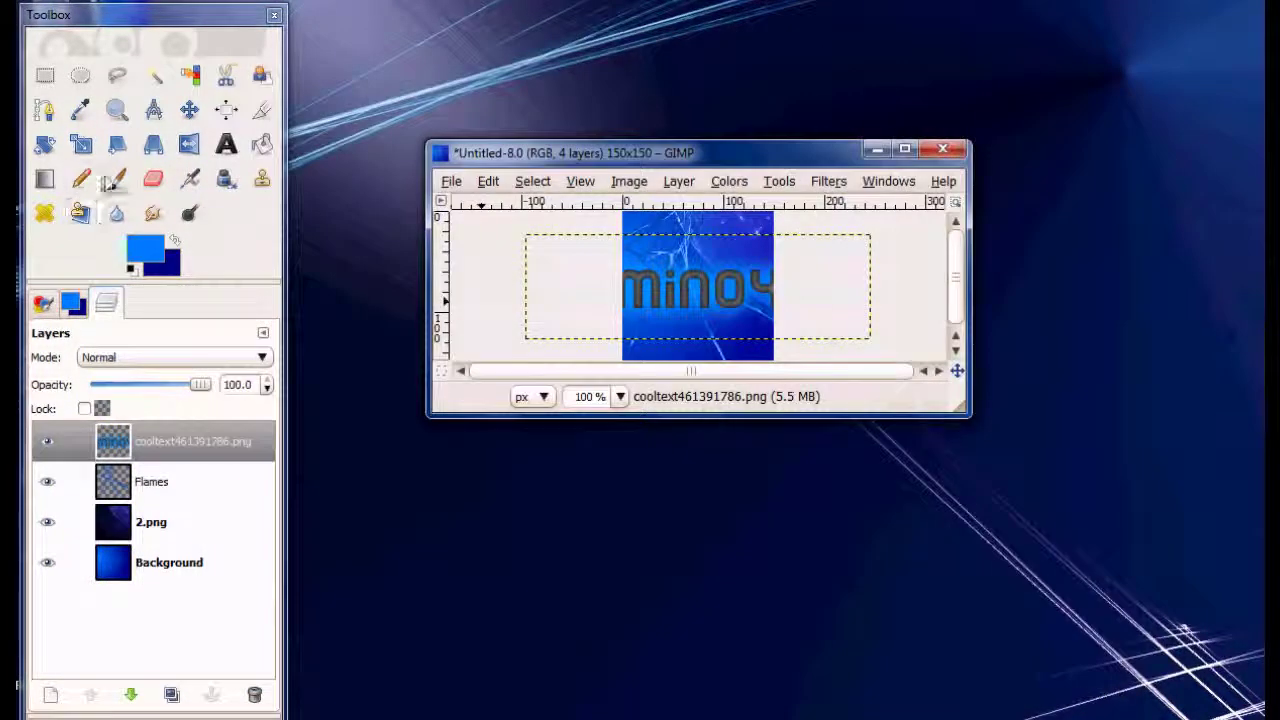
# Scale the logo layer proportionally down to 214×65.
pyautogui.click(80, 144)
pyautogui.click(856, 285)
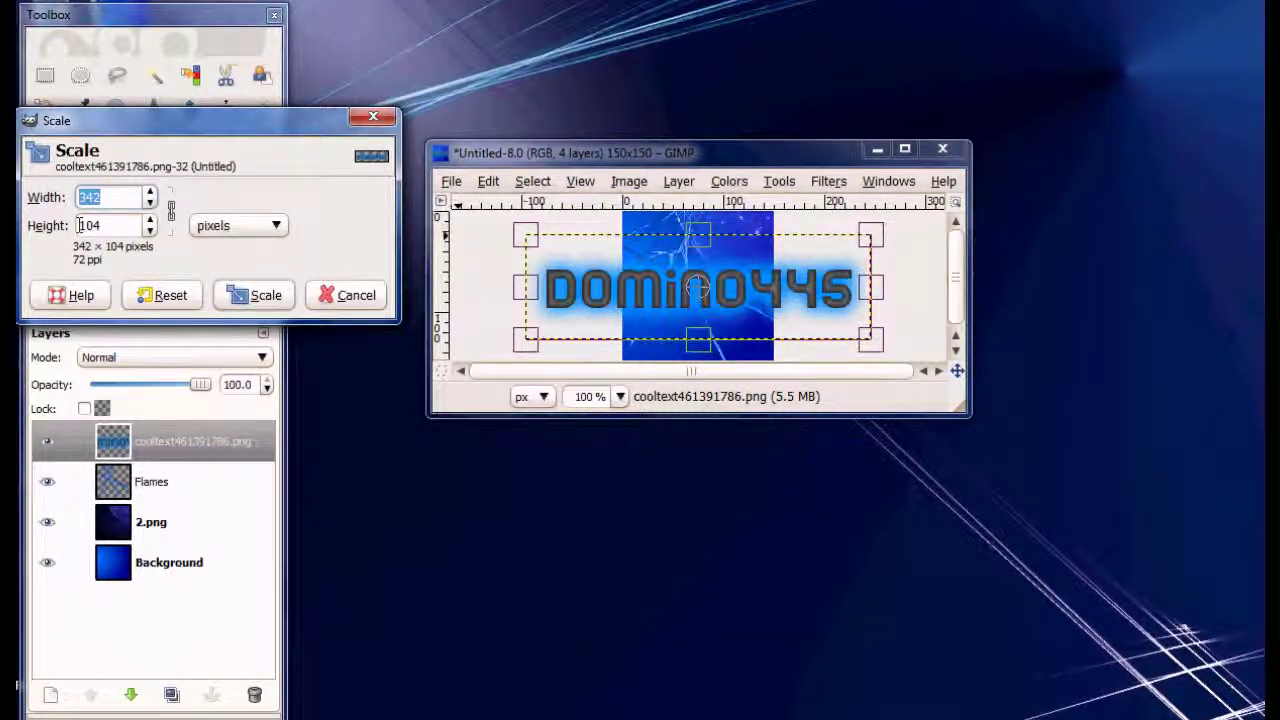
pyautogui.click(170, 210)
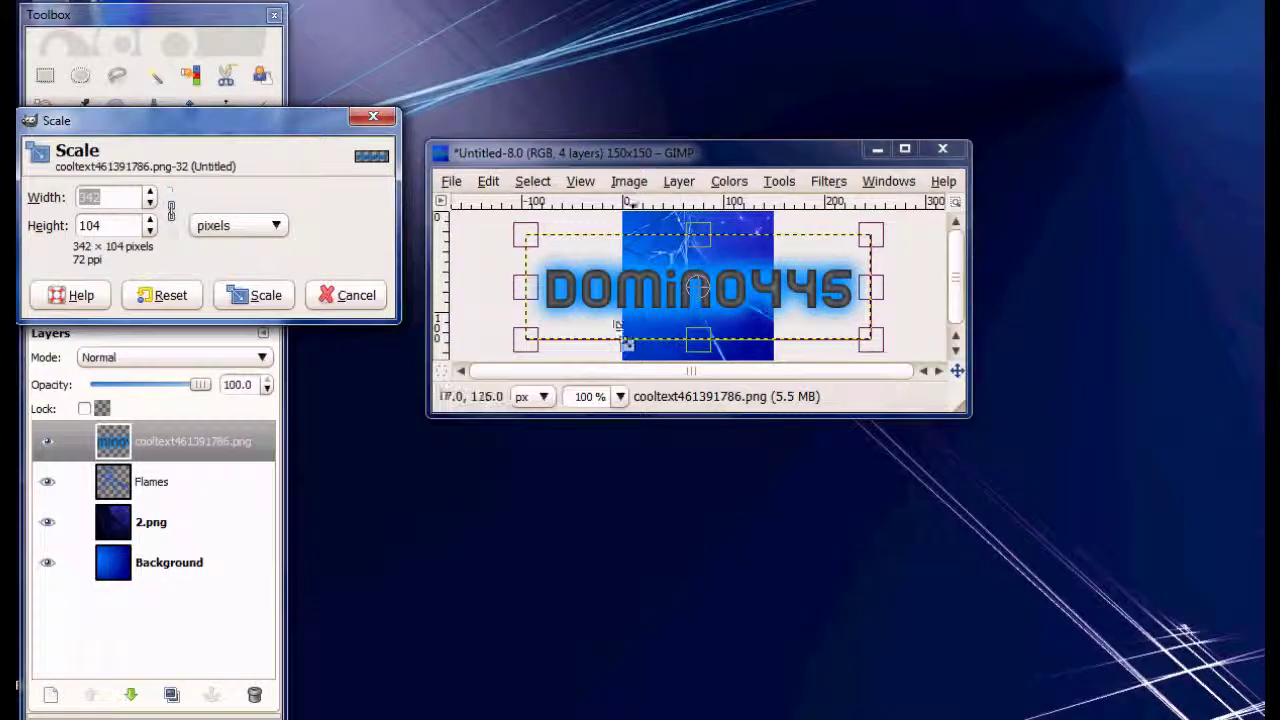
pyautogui.moveTo(522, 233); pyautogui.dragTo(666, 277)
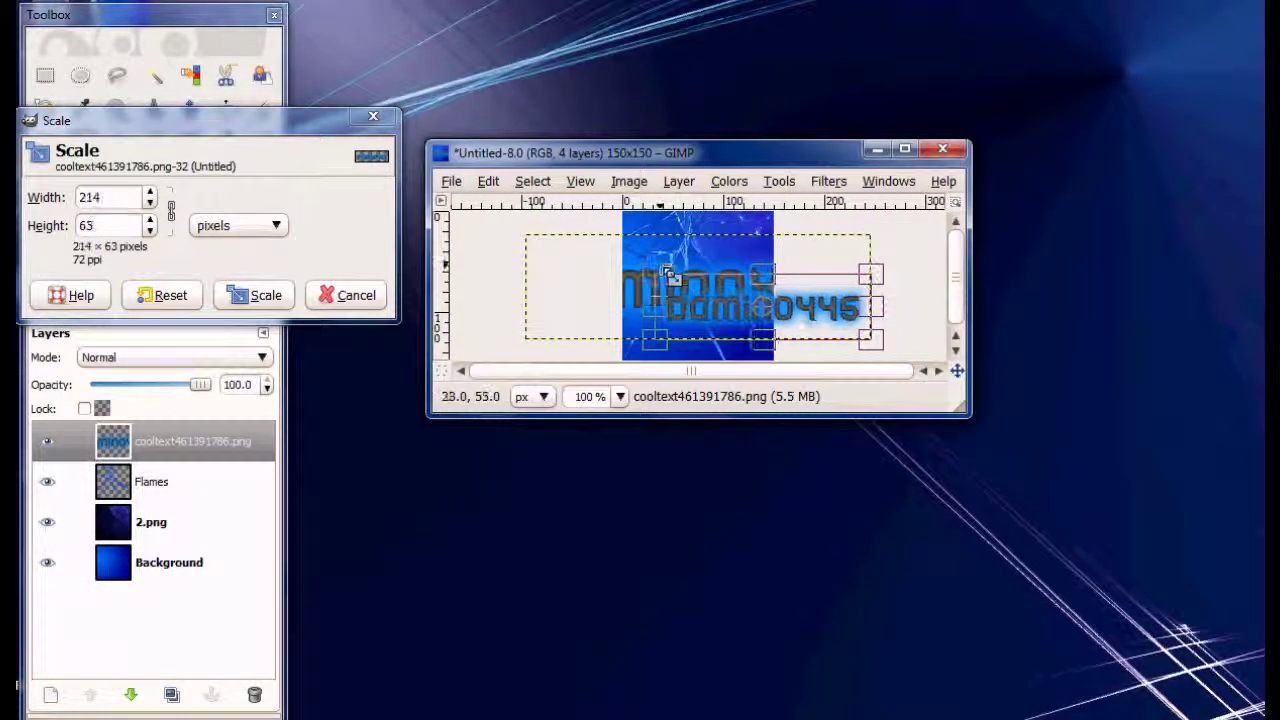
pyautogui.click(258, 295)
# Rotate the logo layer 37.61° and shift it left across the image.
pyautogui.click(44, 144)
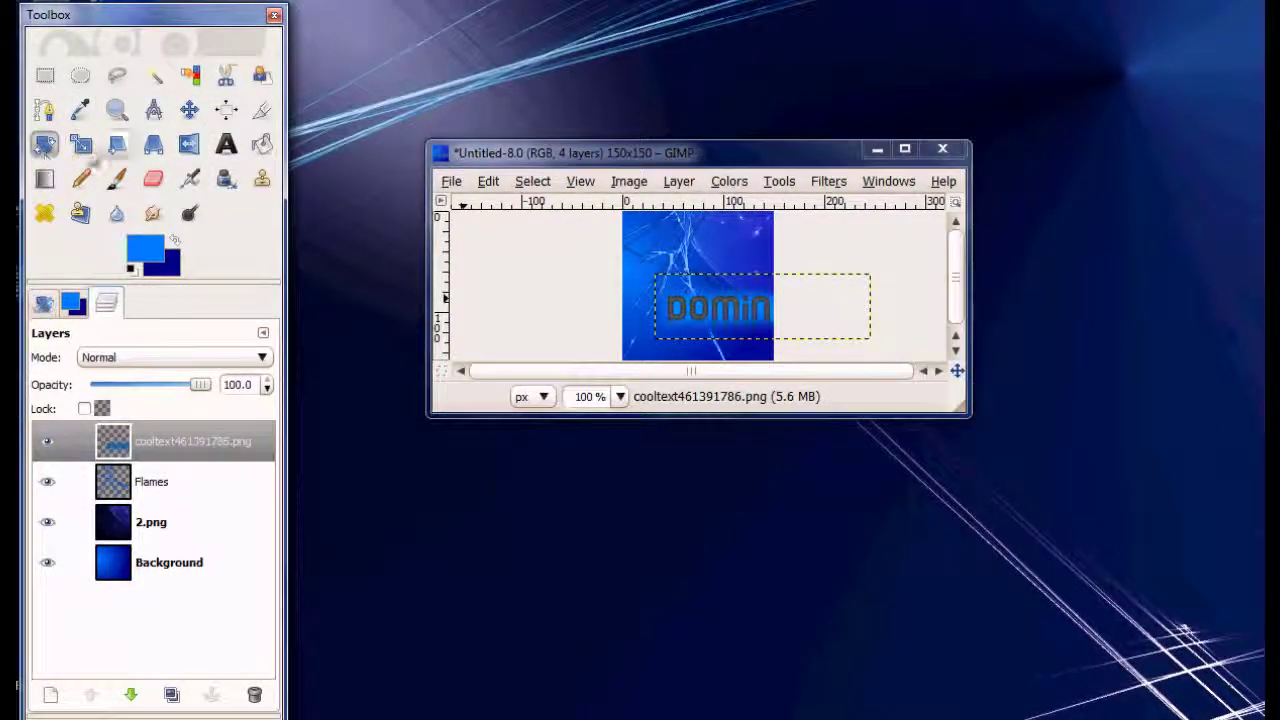
pyautogui.moveTo(709, 288); pyautogui.dragTo(710, 287)
pyautogui.moveTo(264, 132); pyautogui.dragTo(295, 135)
pyautogui.moveTo(168, 36); pyautogui.dragTo(246, 203)
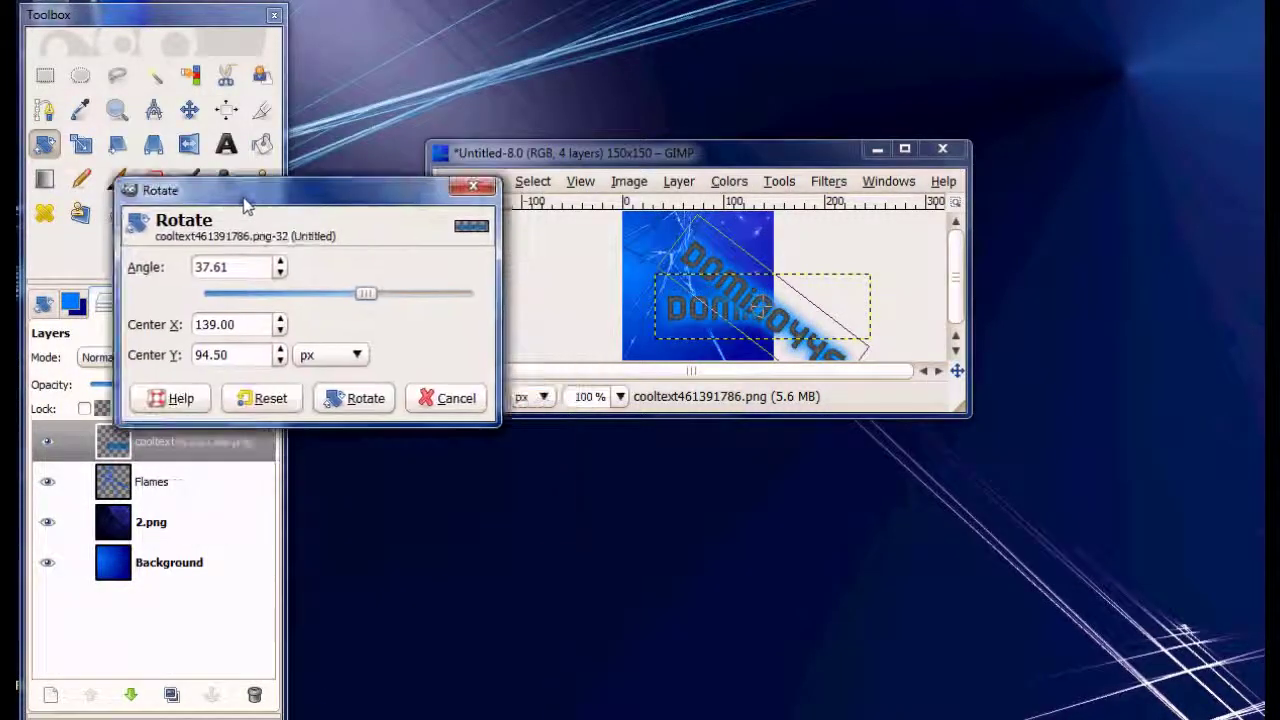
pyautogui.click(357, 397)
pyautogui.click(189, 109)
pyautogui.moveTo(752, 294); pyautogui.dragTo(690, 296)
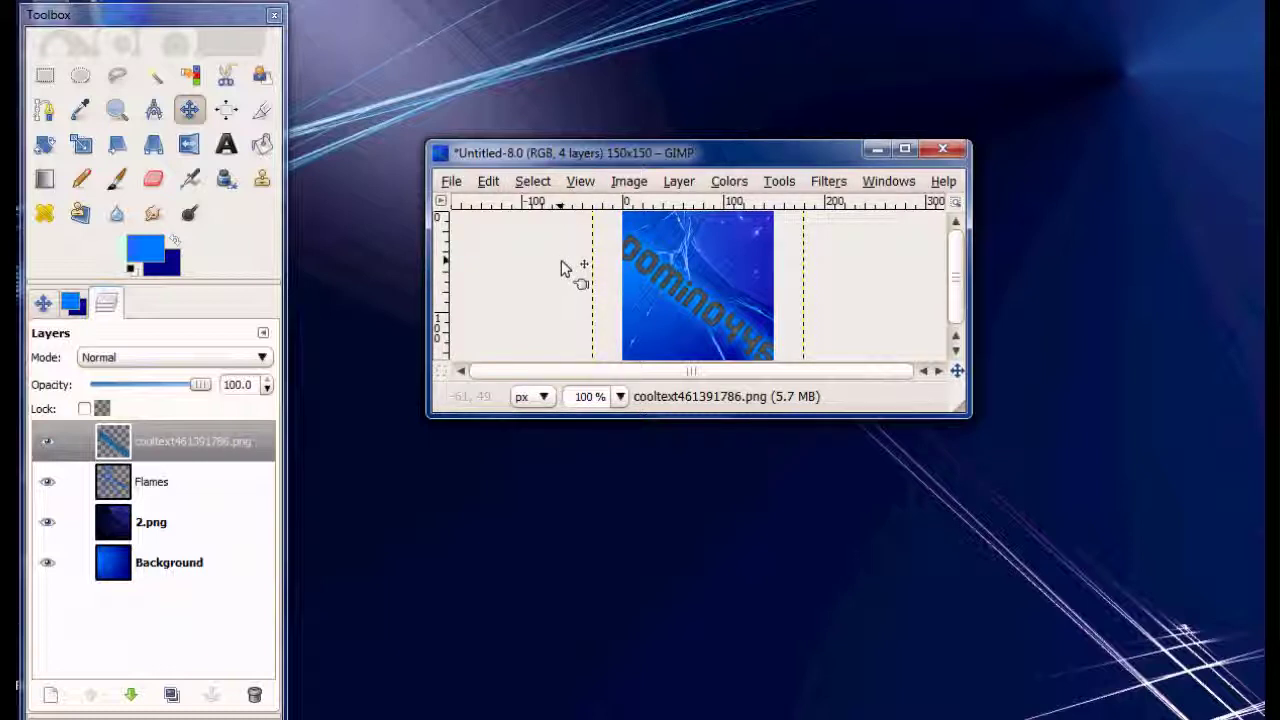
# Save the image over Profile Pic.jpg on the Desktop, confirming the replacement.
pyautogui.click(451, 181)
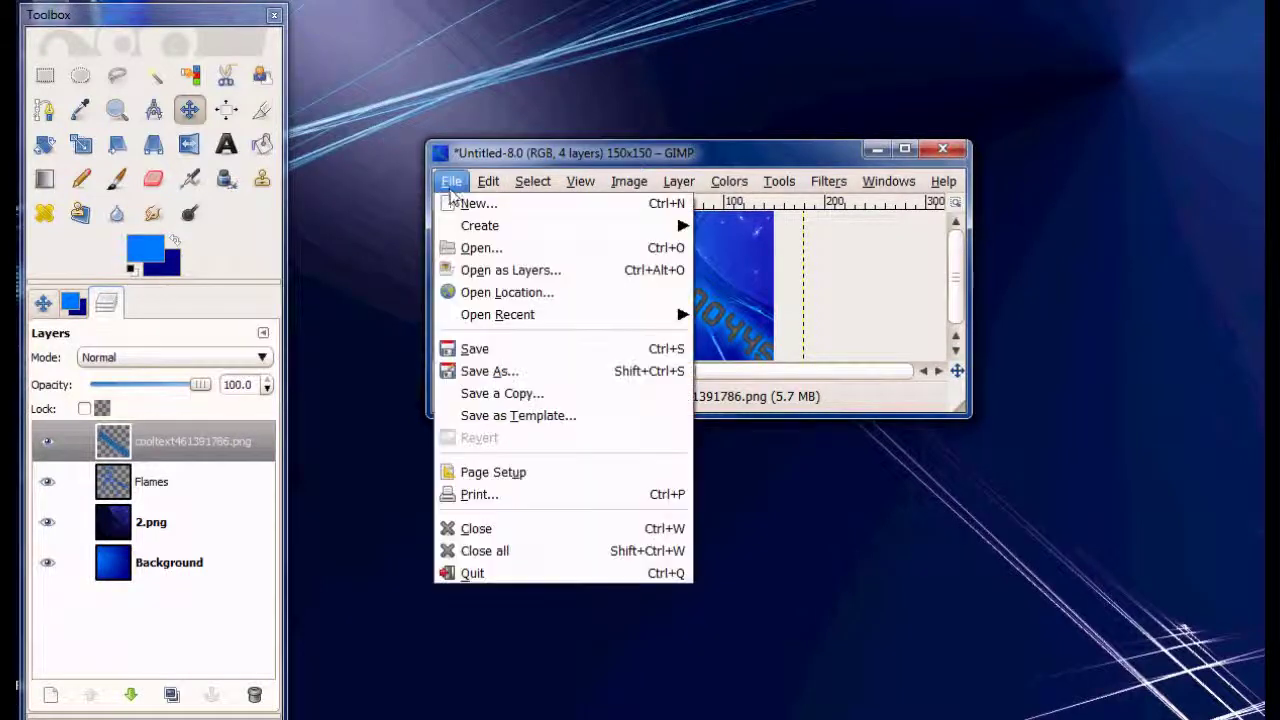
pyautogui.click(490, 368)
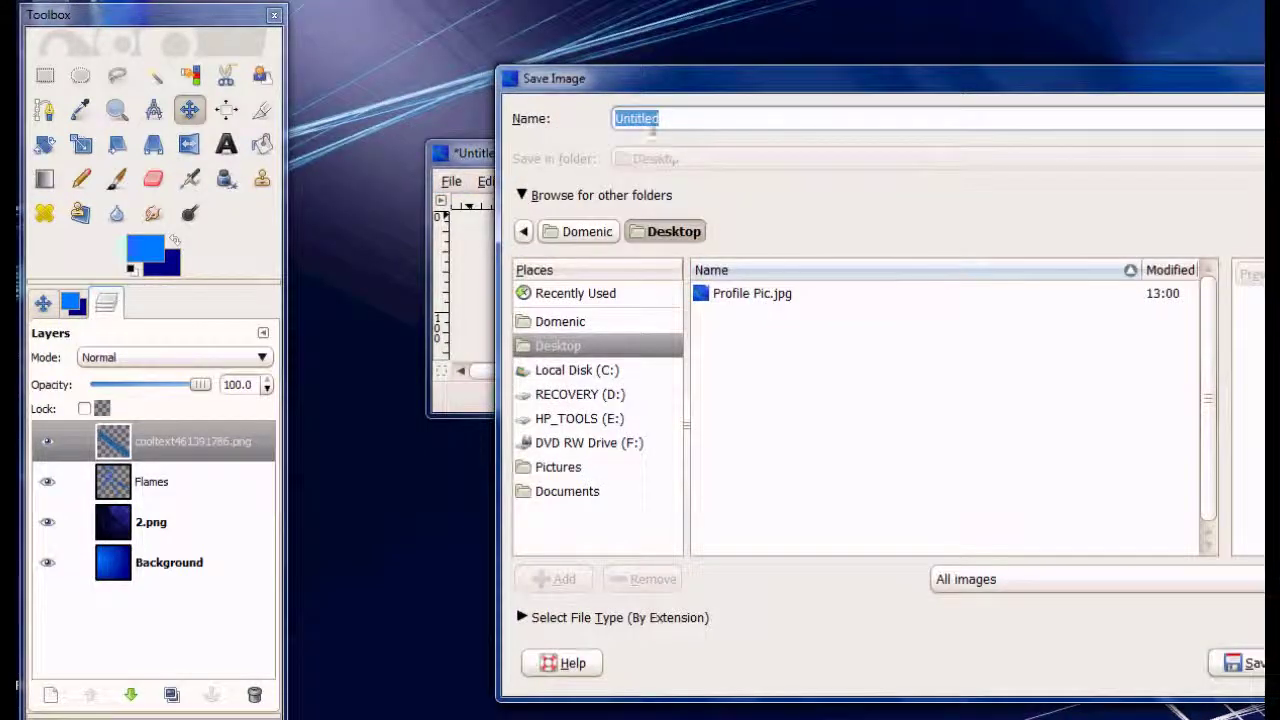
pyautogui.click(775, 300)
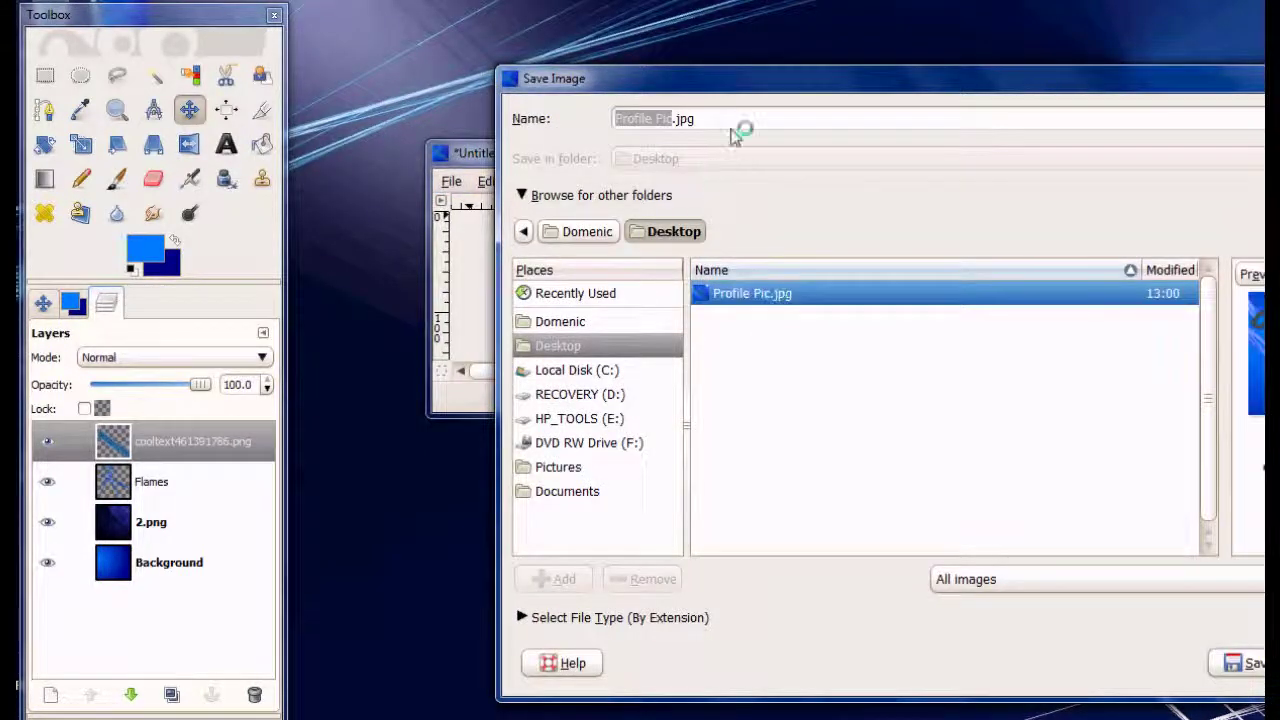
pyautogui.click(733, 125)
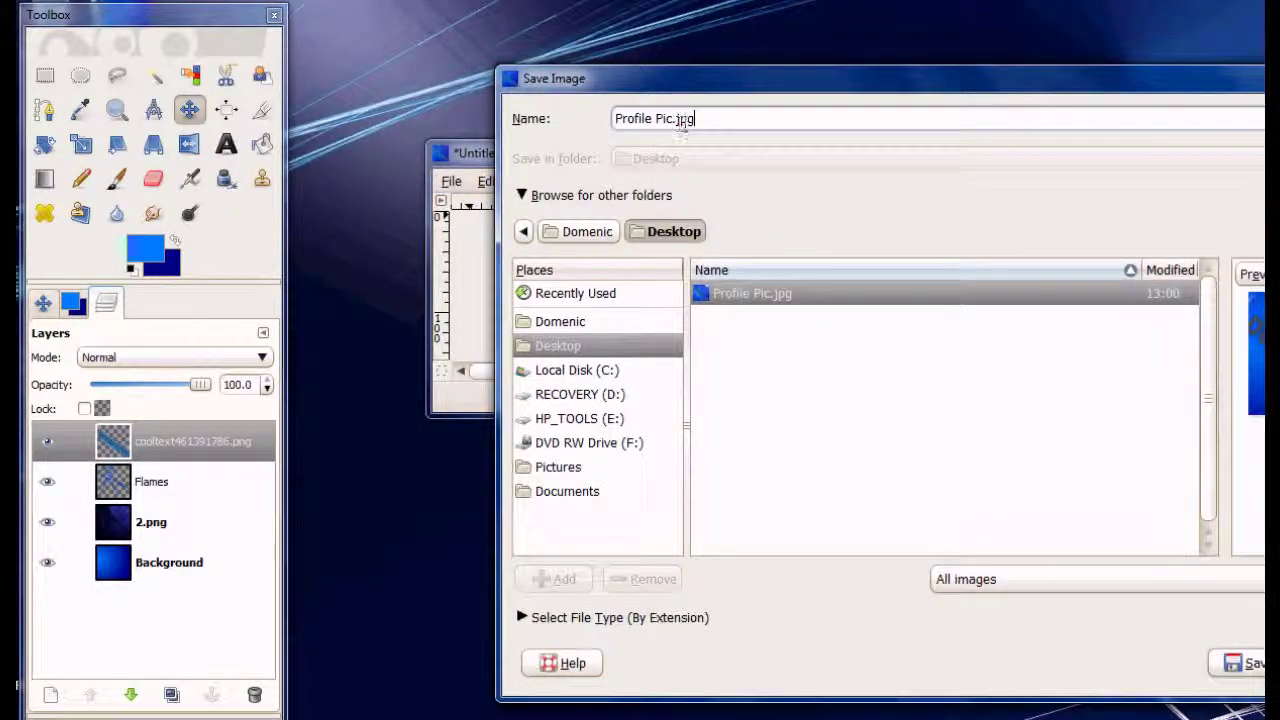
pyautogui.click(1240, 663)
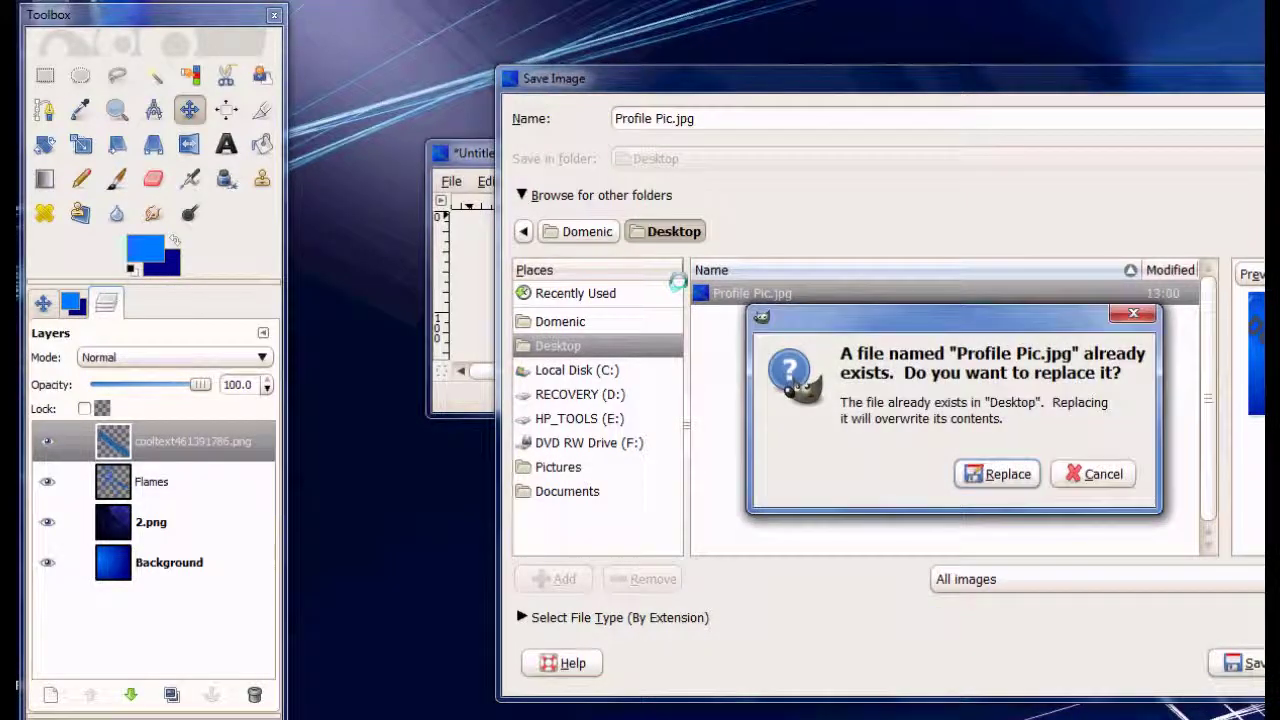
pyautogui.click(990, 474)
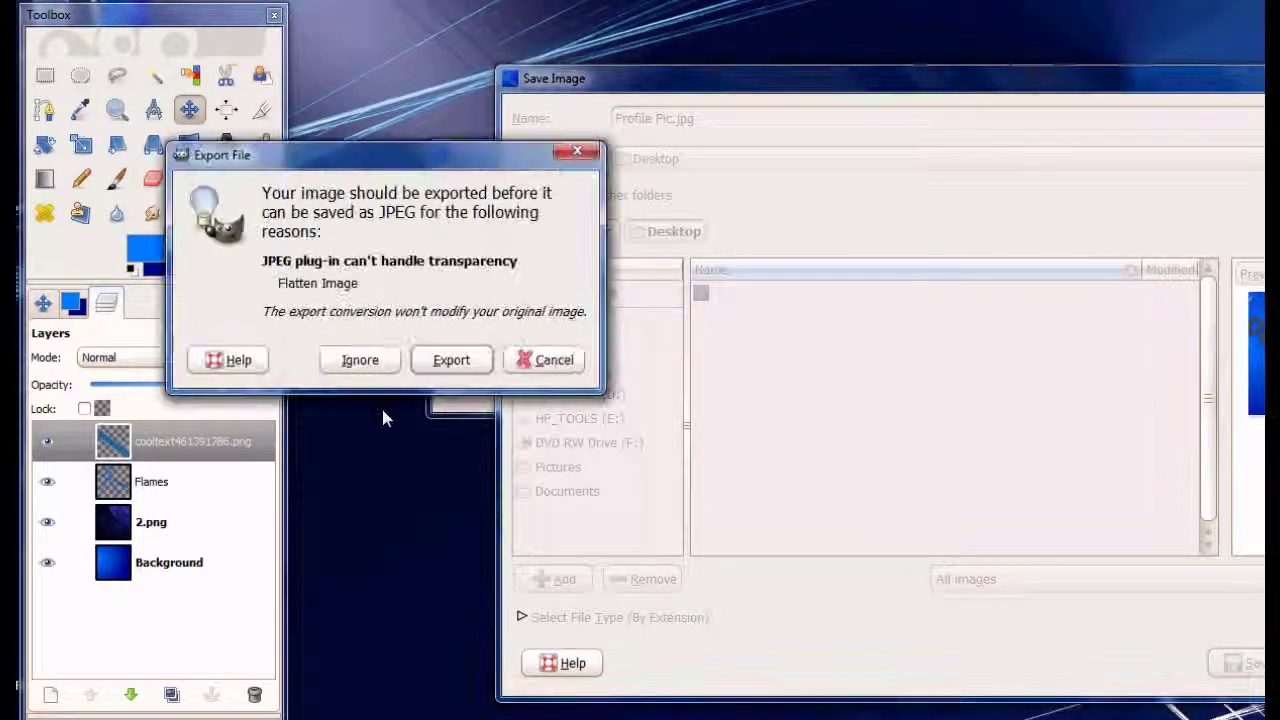
# Export the flattened image as JPEG at quality 93 and close the image window.
pyautogui.click(455, 367)
pyautogui.moveTo(337, 184); pyautogui.dragTo(375, 190)
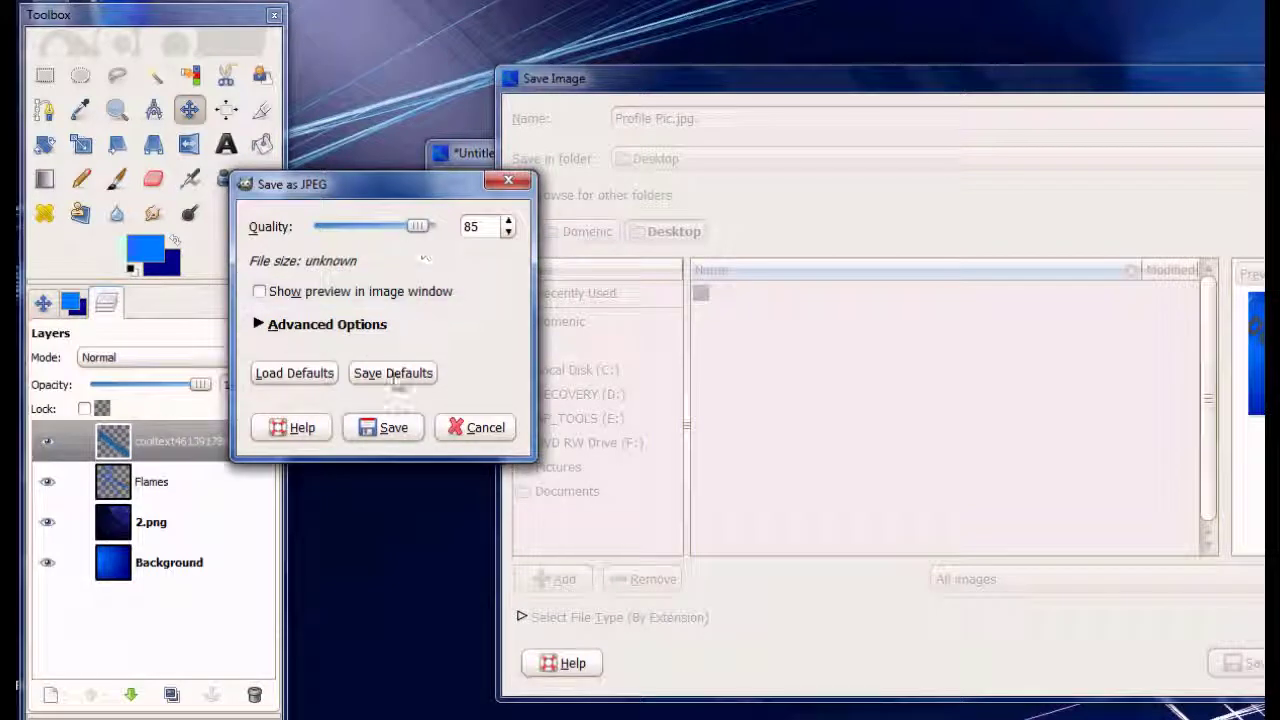
pyautogui.moveTo(425, 230); pyautogui.dragTo(517, 253)
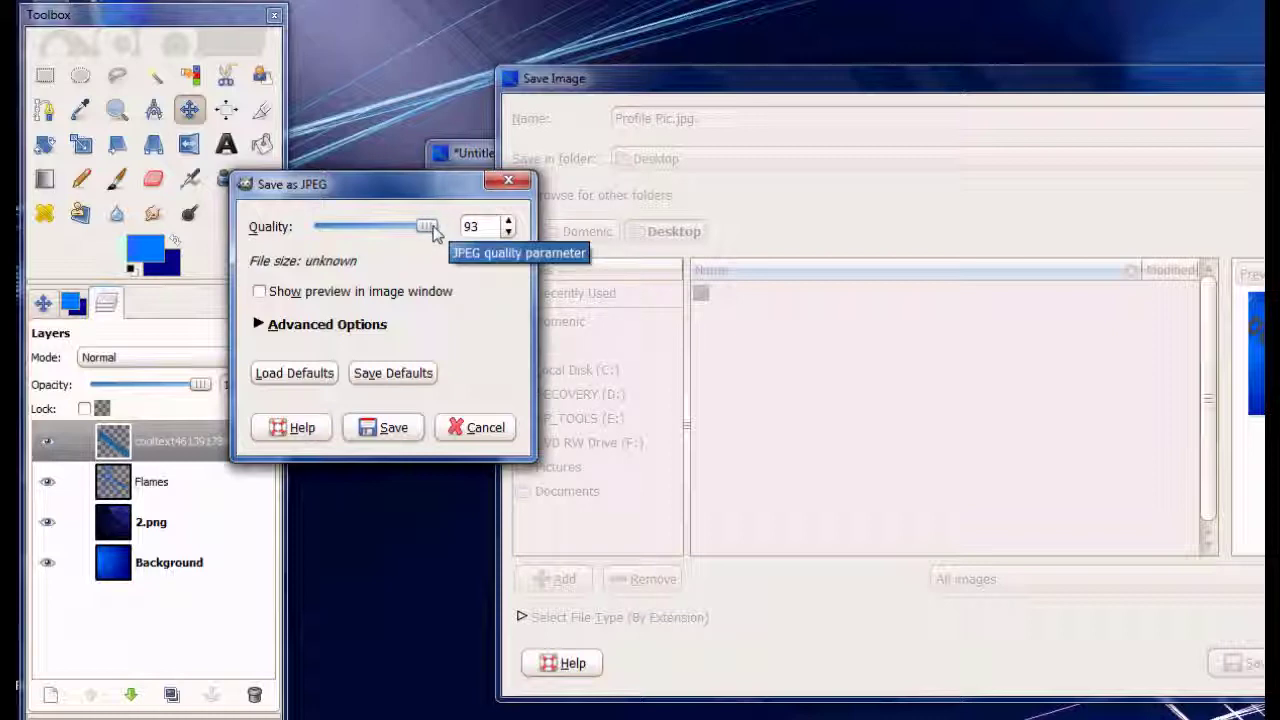
pyautogui.click(388, 432)
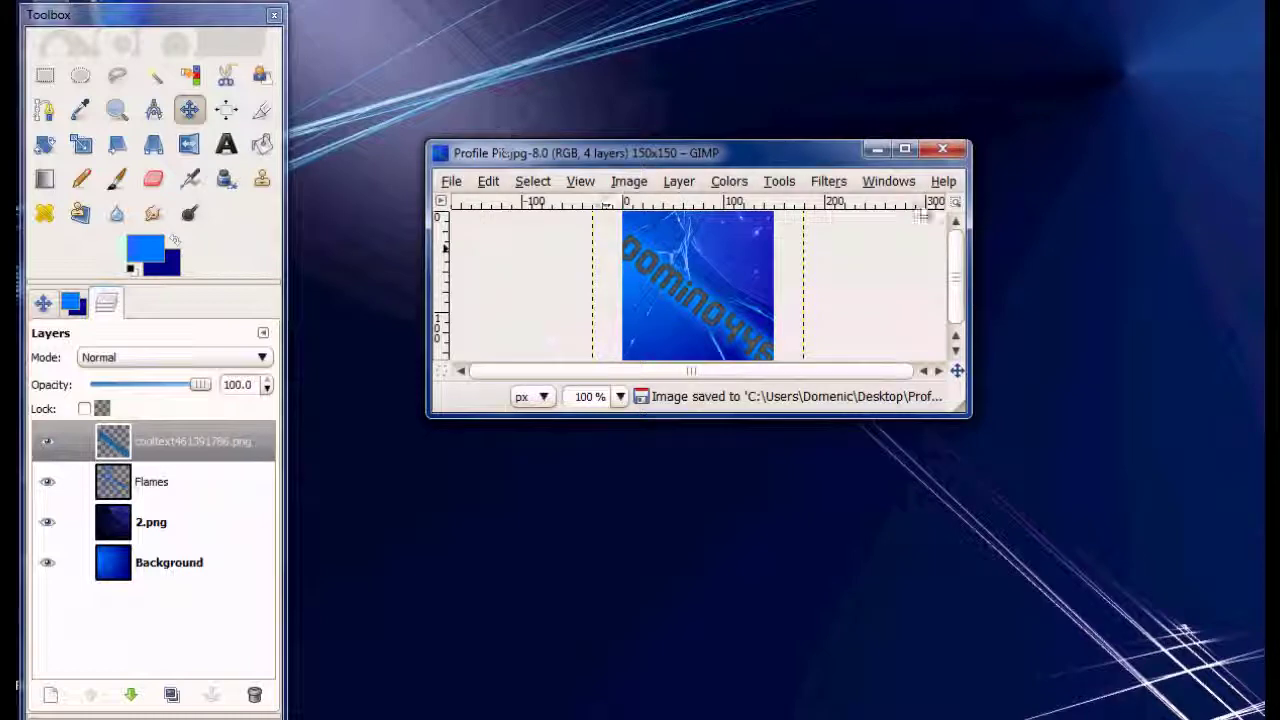
pyautogui.hotkey('ctrl', 'w')
pyautogui.click(1240, 152)
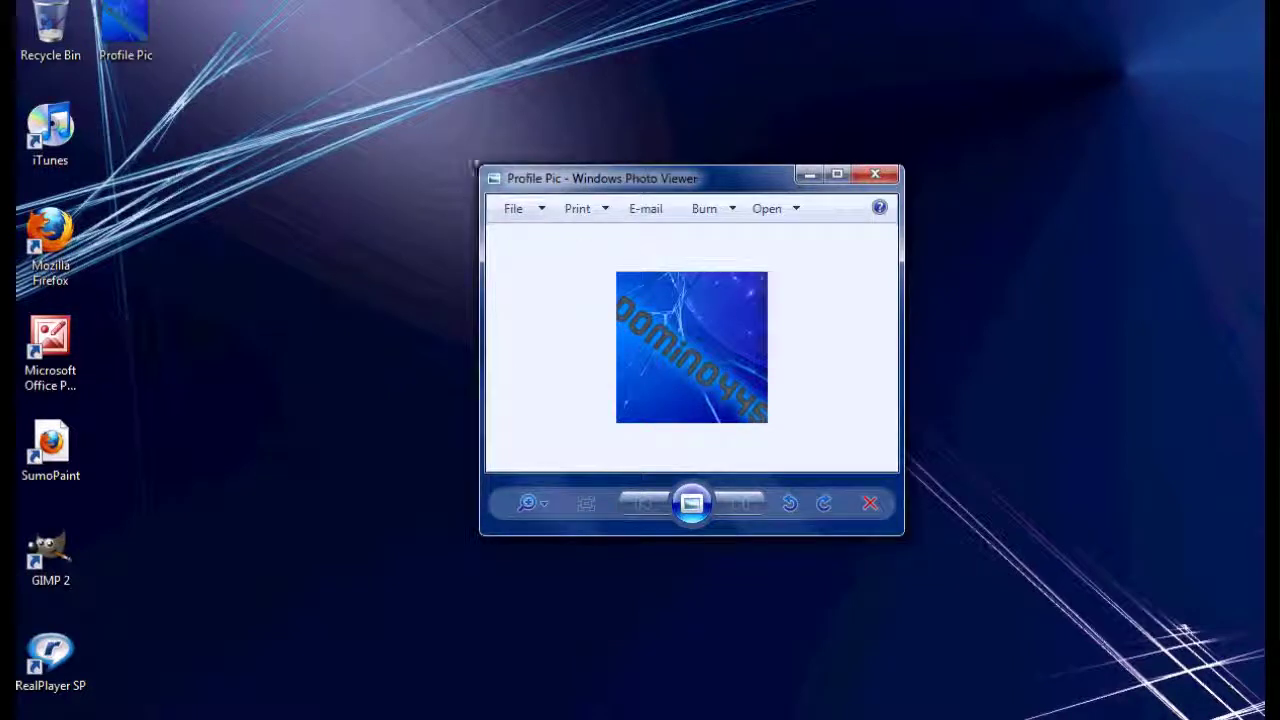
# Enlarge Photo Viewer to inspect Profile Pic, restore its size, then close it.
pyautogui.moveTo(476, 166); pyautogui.dragTo(254, 50)
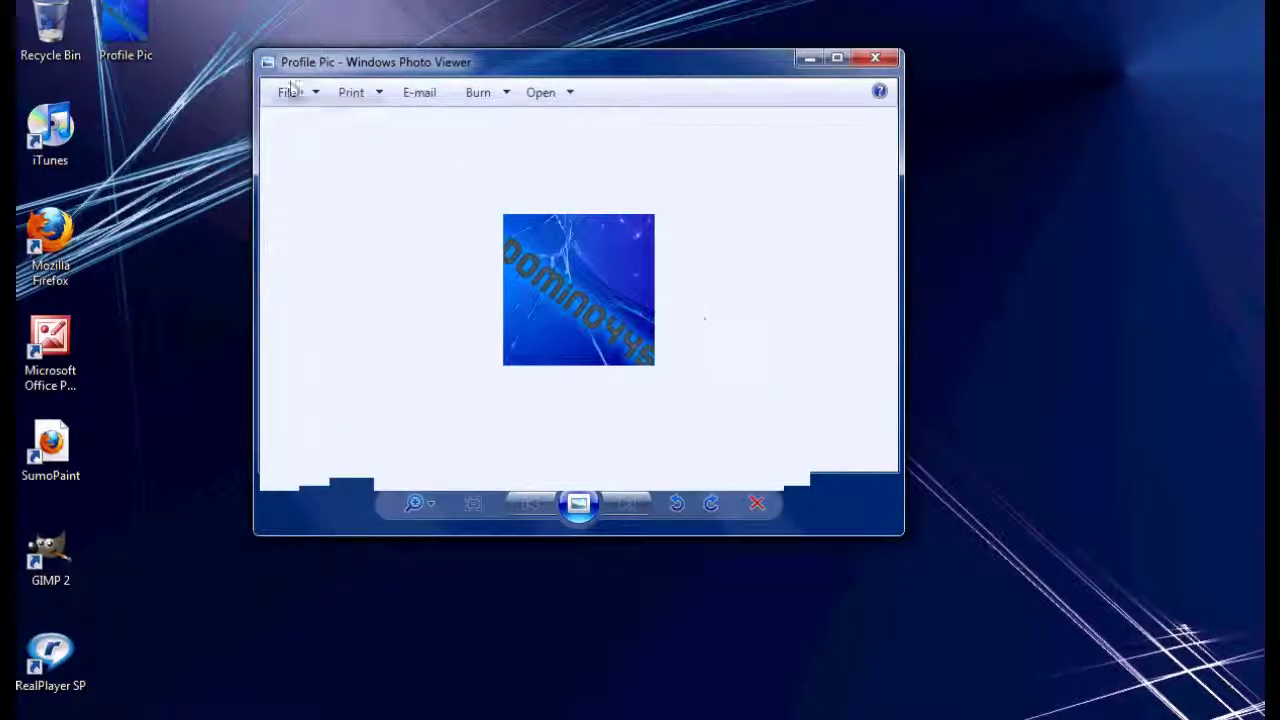
pyautogui.moveTo(254, 50); pyautogui.dragTo(480, 166)
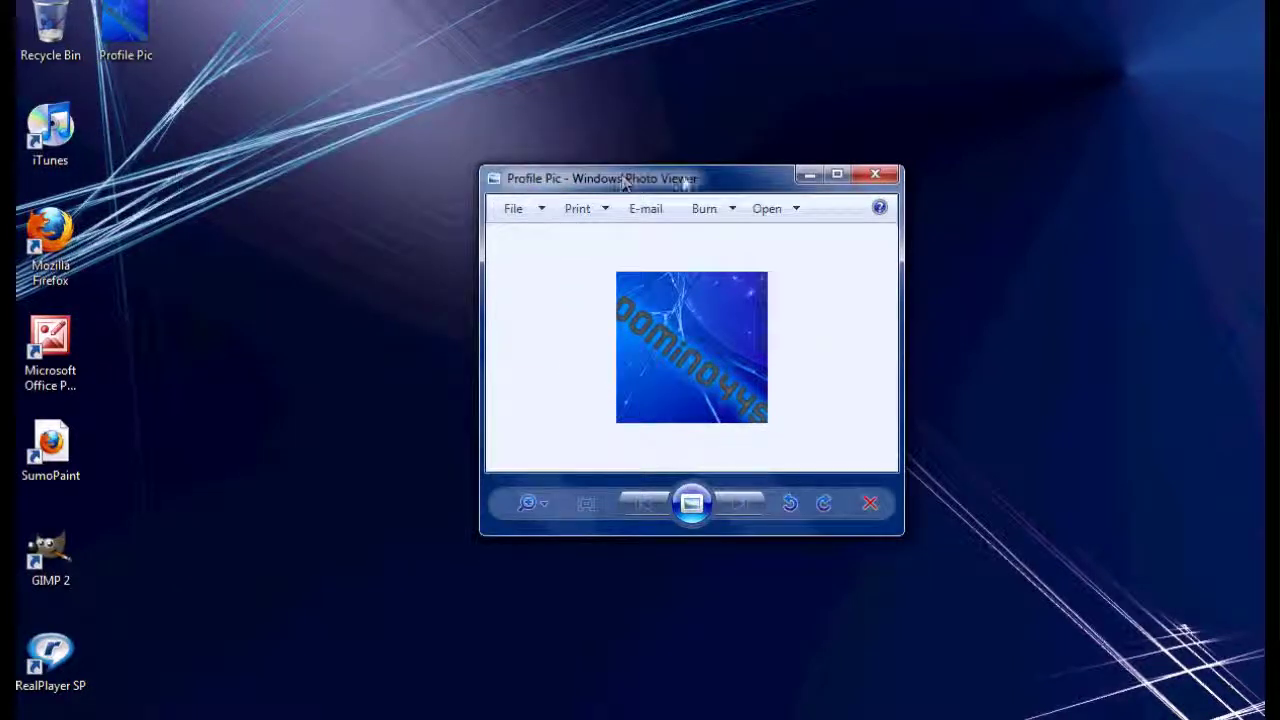
pyautogui.click(876, 177)
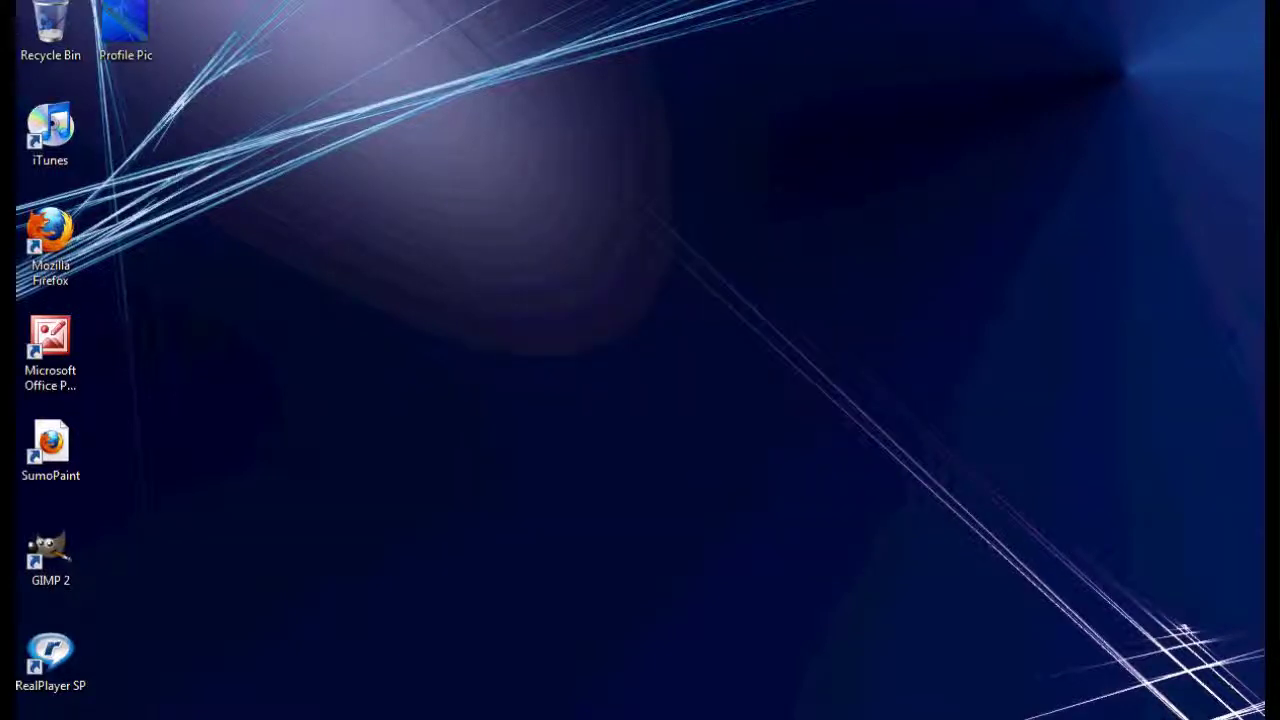
pyautogui.click(290, 718)
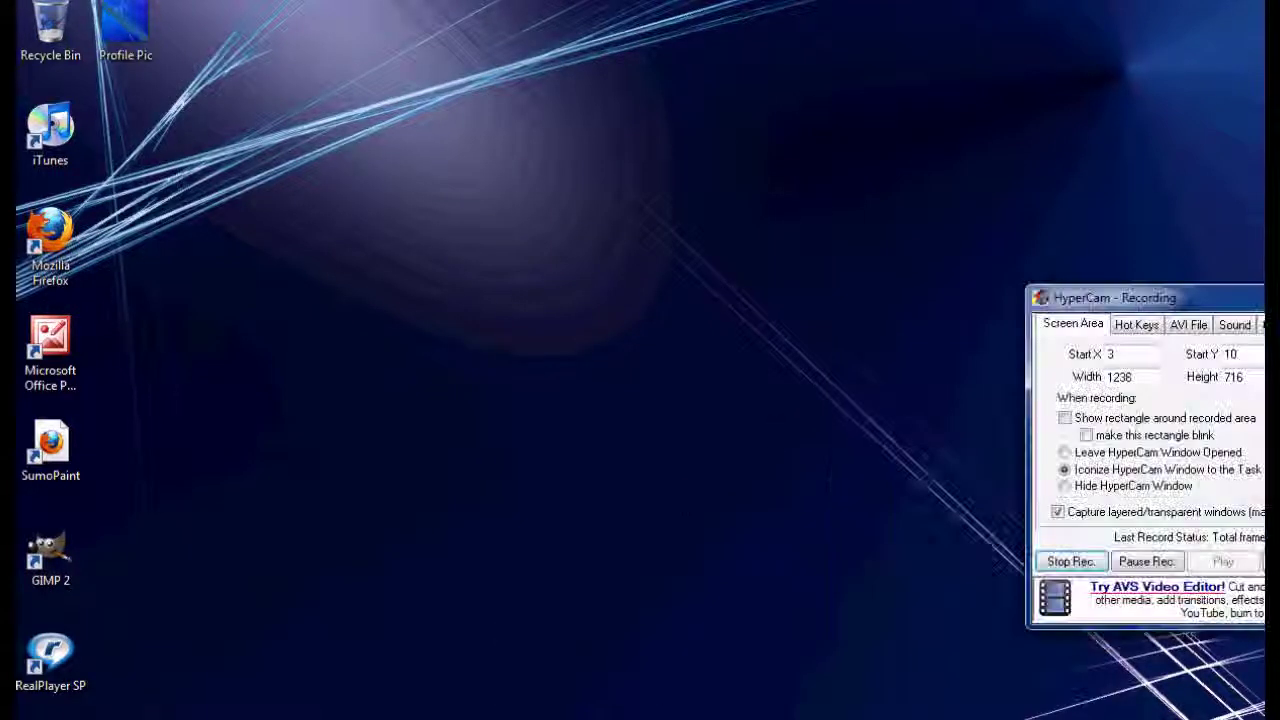